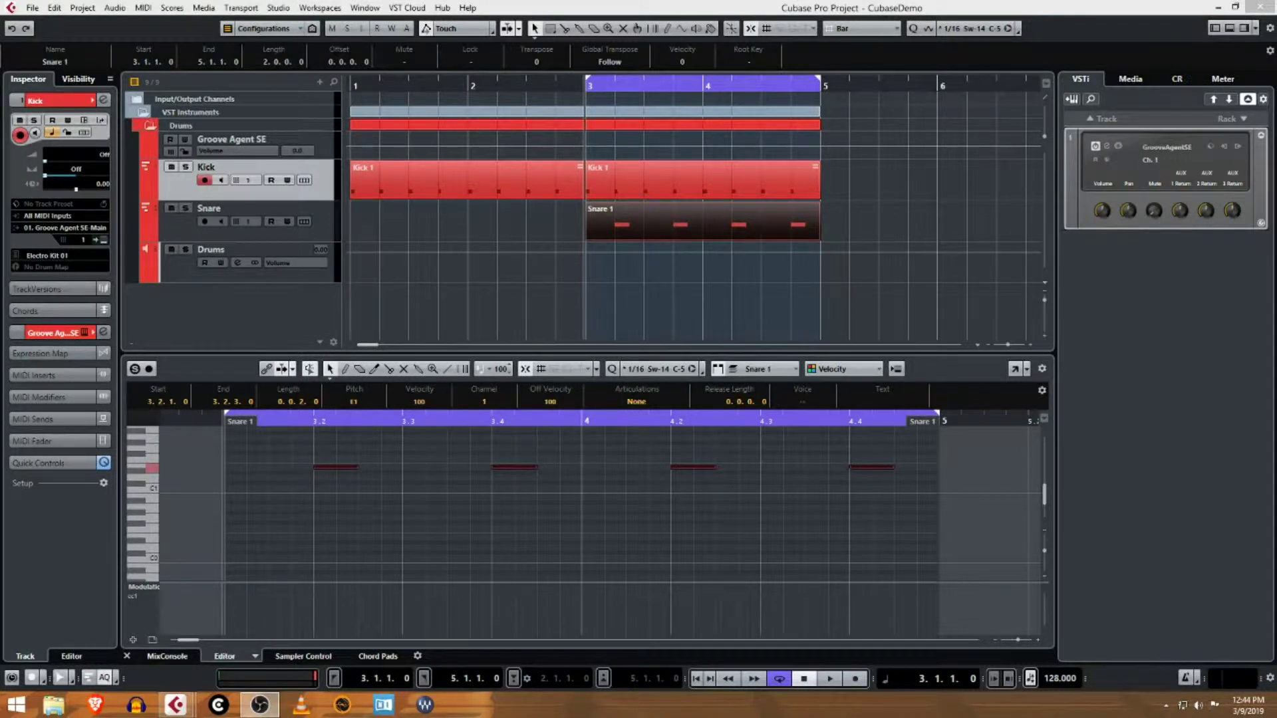
# Step: During playback, show the MixConsole in the lower zone and disarm recording on the Kick channel
pyautogui.press('F3')
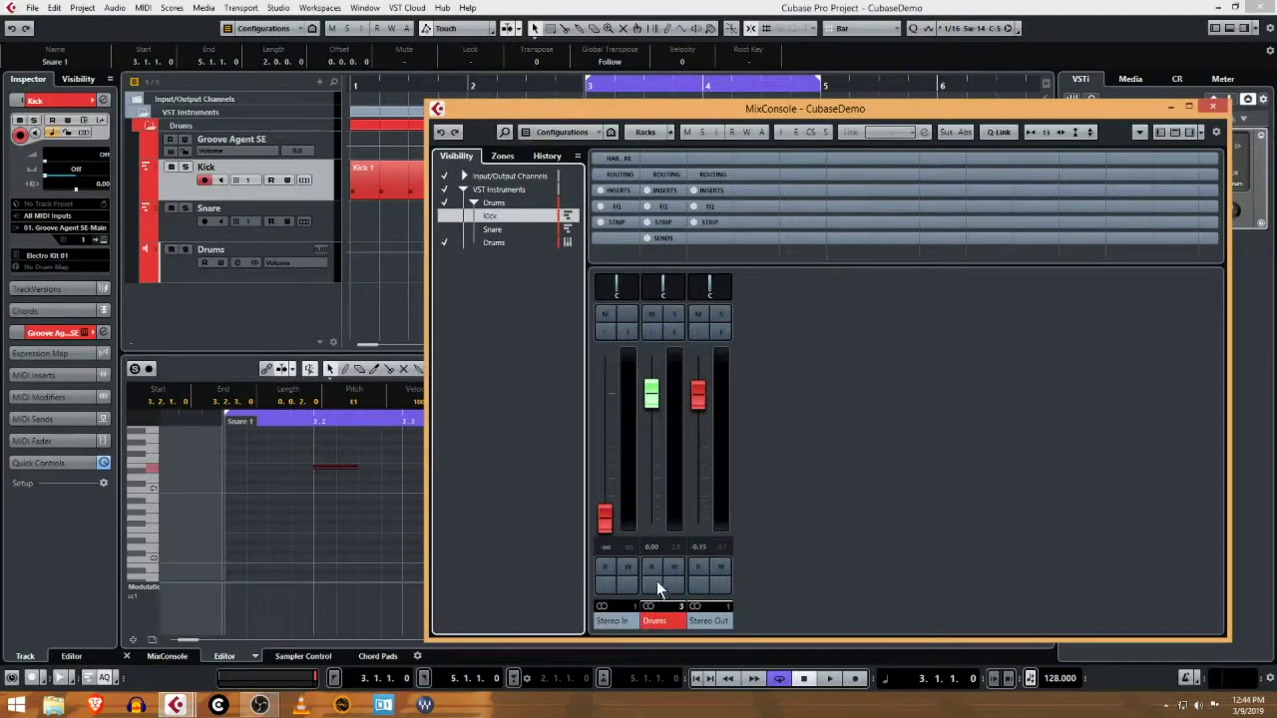
pyautogui.click(830, 679)
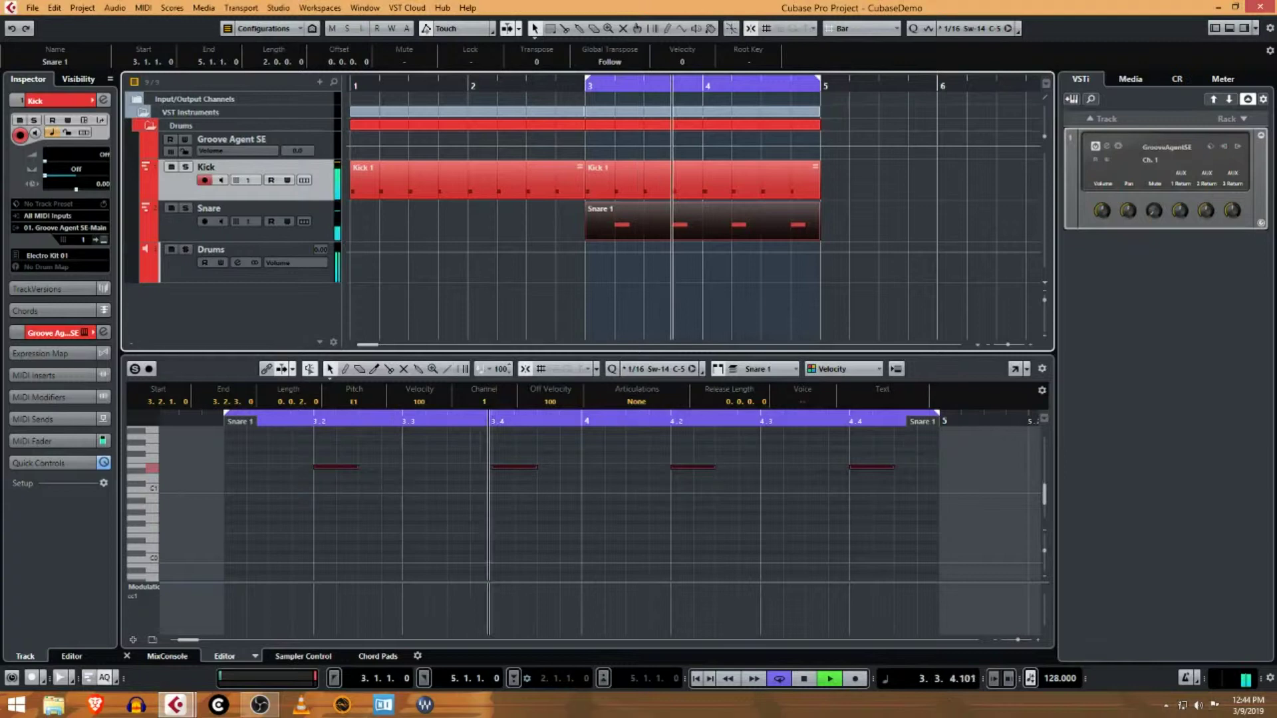
pyautogui.click(165, 657)
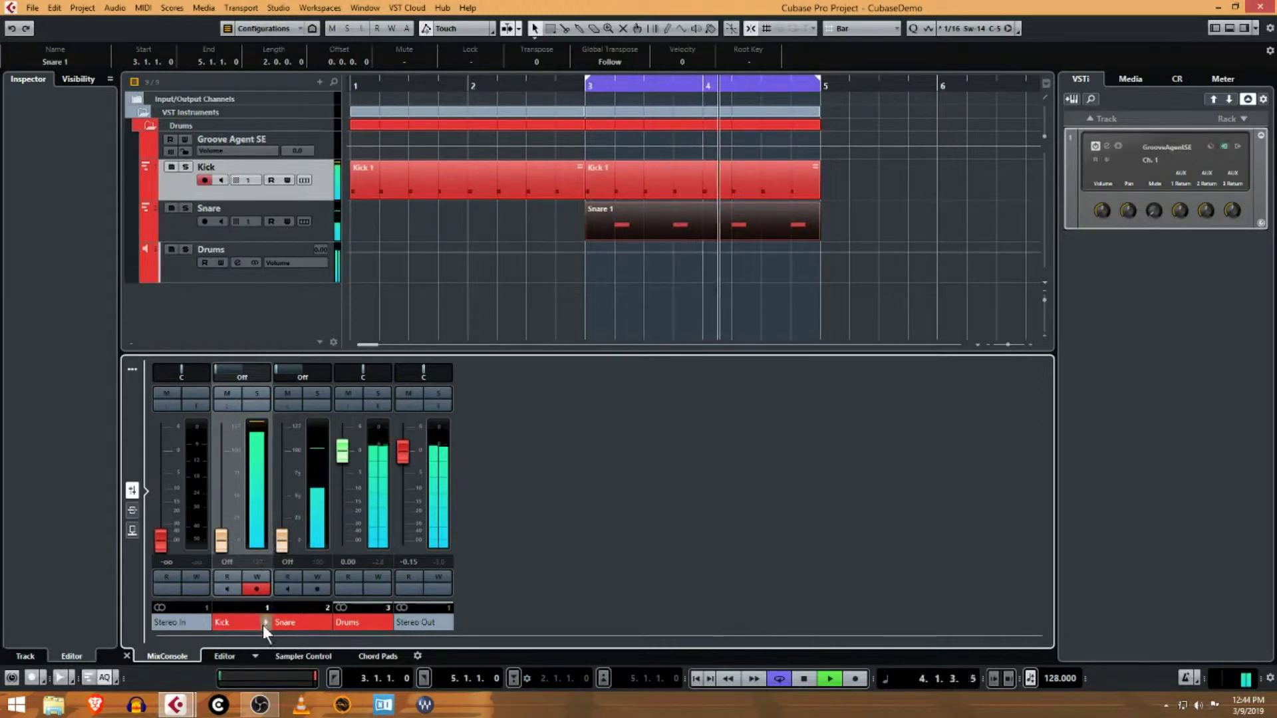
pyautogui.click(800, 678)
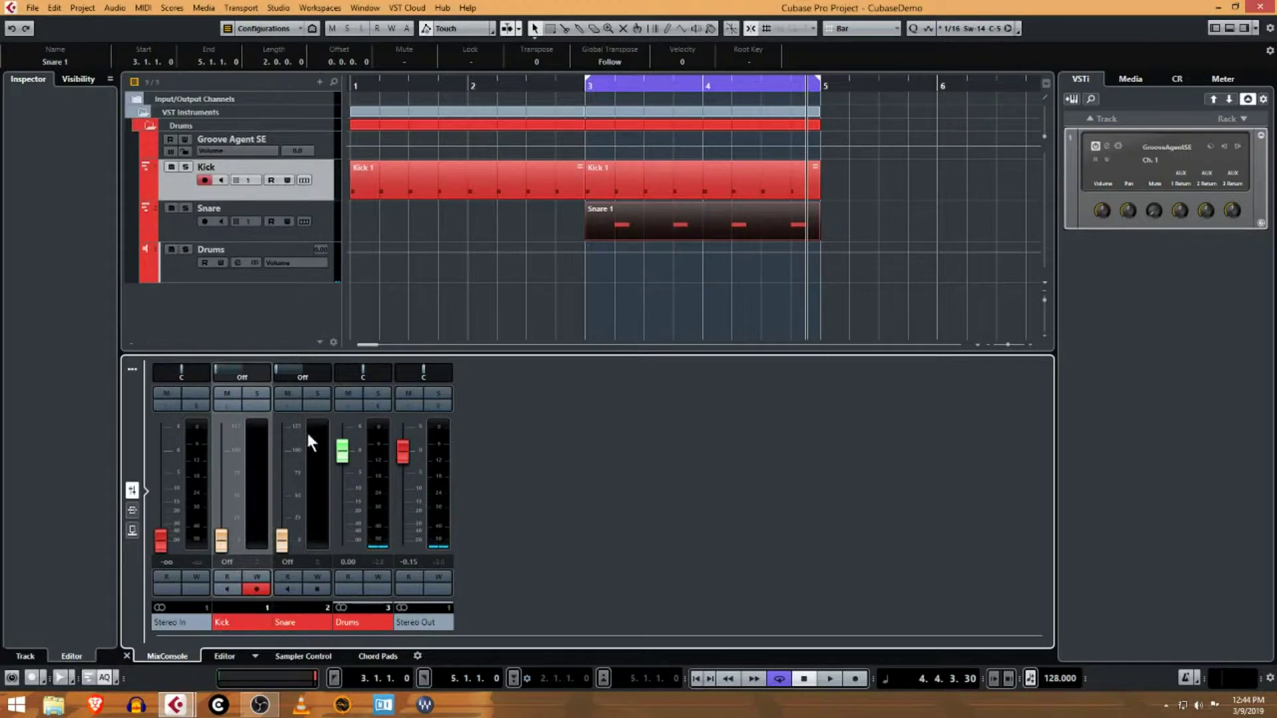
pyautogui.click(257, 588)
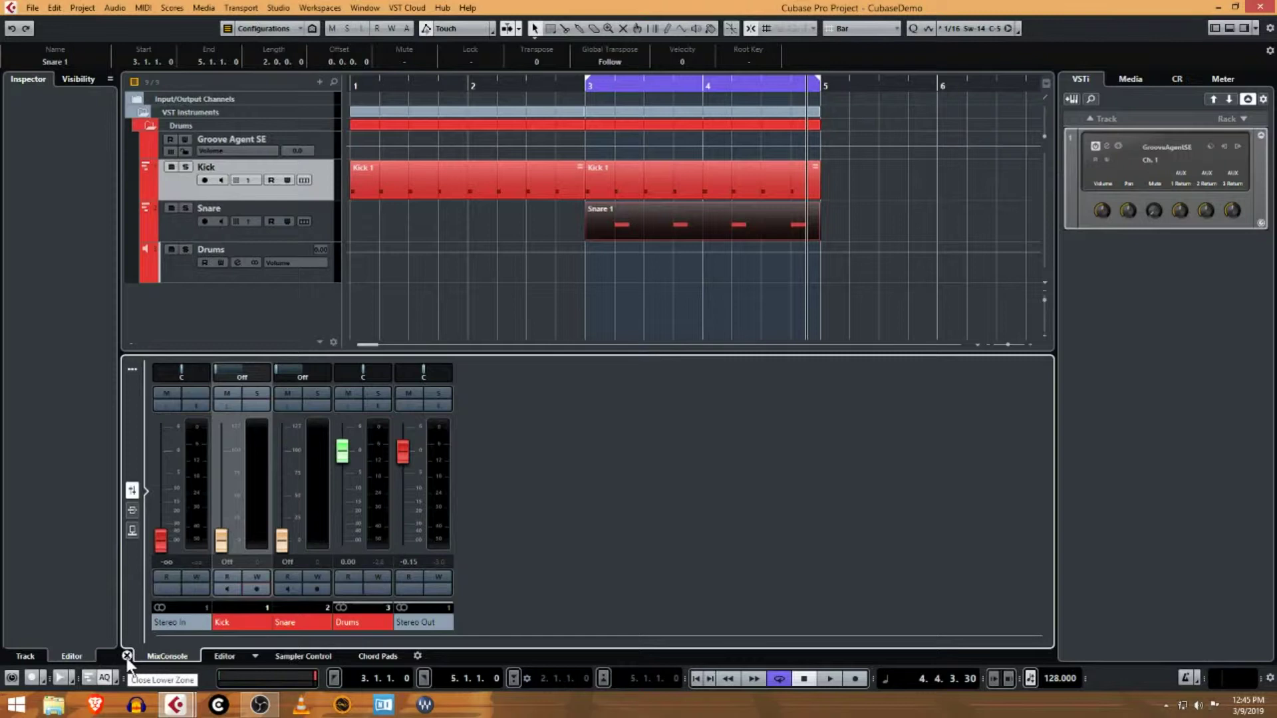
# Step: Return the lower zone to the key editor and show the Drums track's output routing choices
pyautogui.click(230, 656)
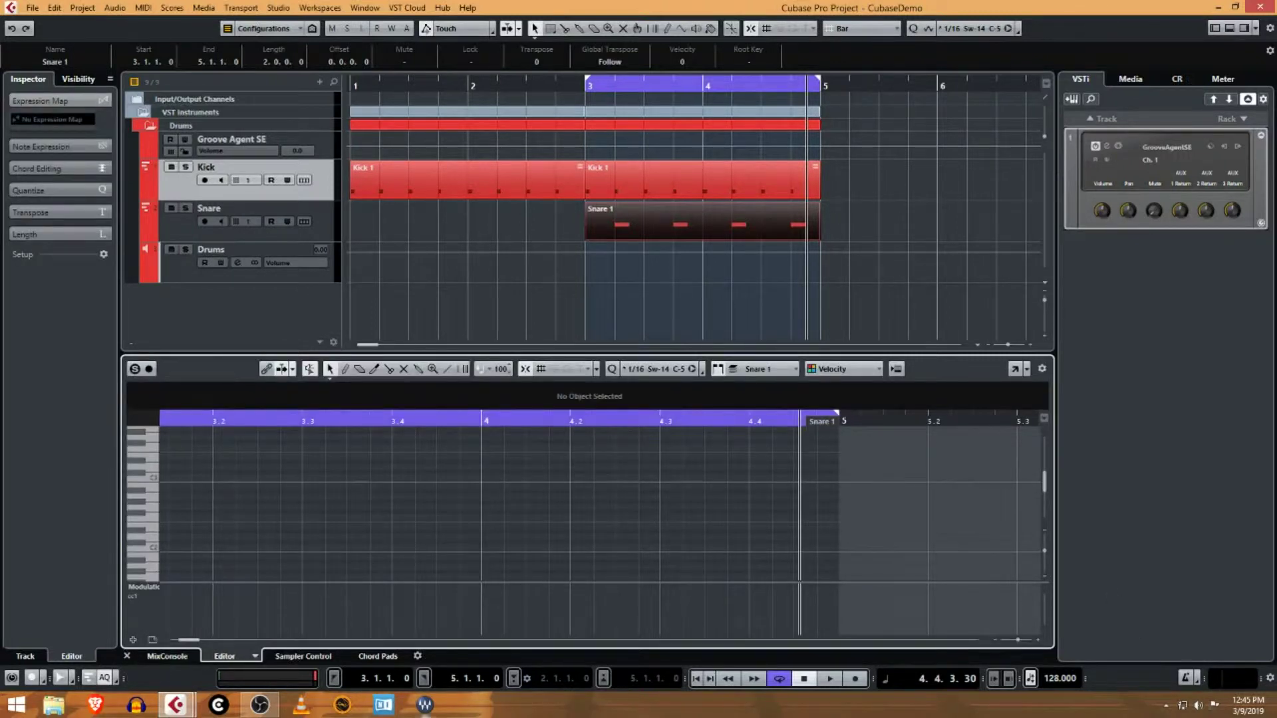
pyautogui.press('F3')
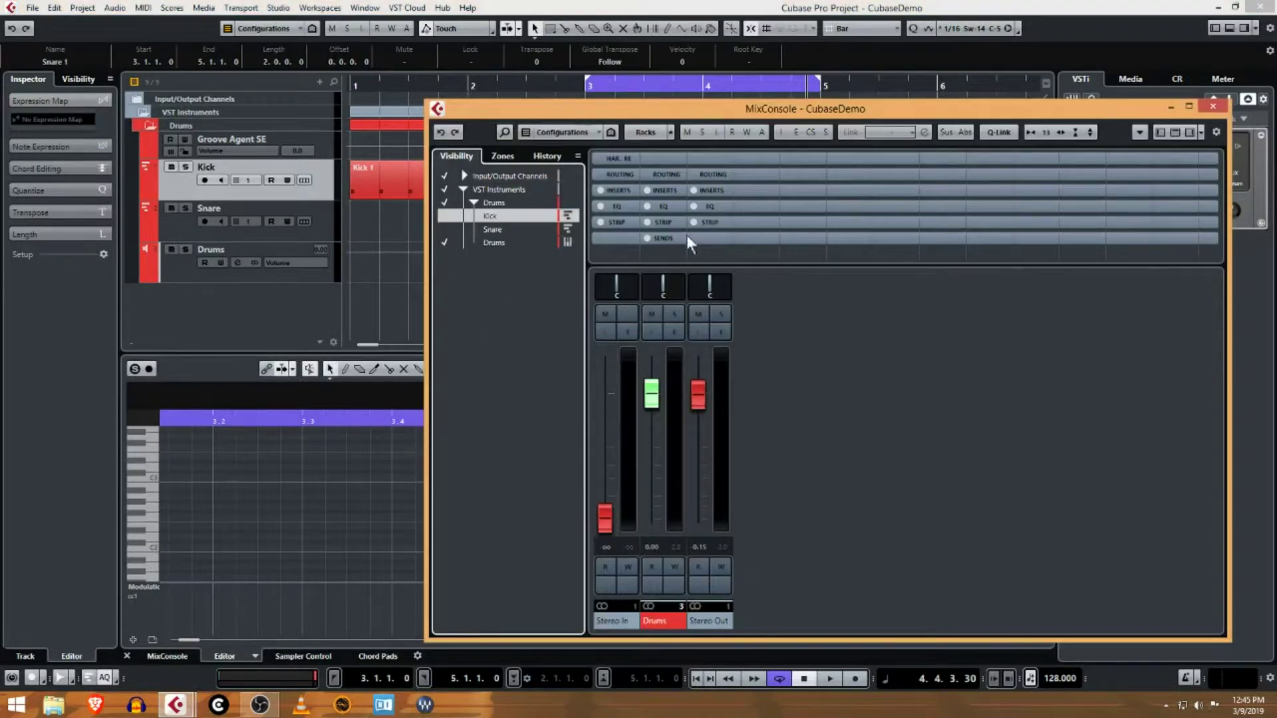
pyautogui.moveTo(856, 105); pyautogui.dragTo(732, 75)
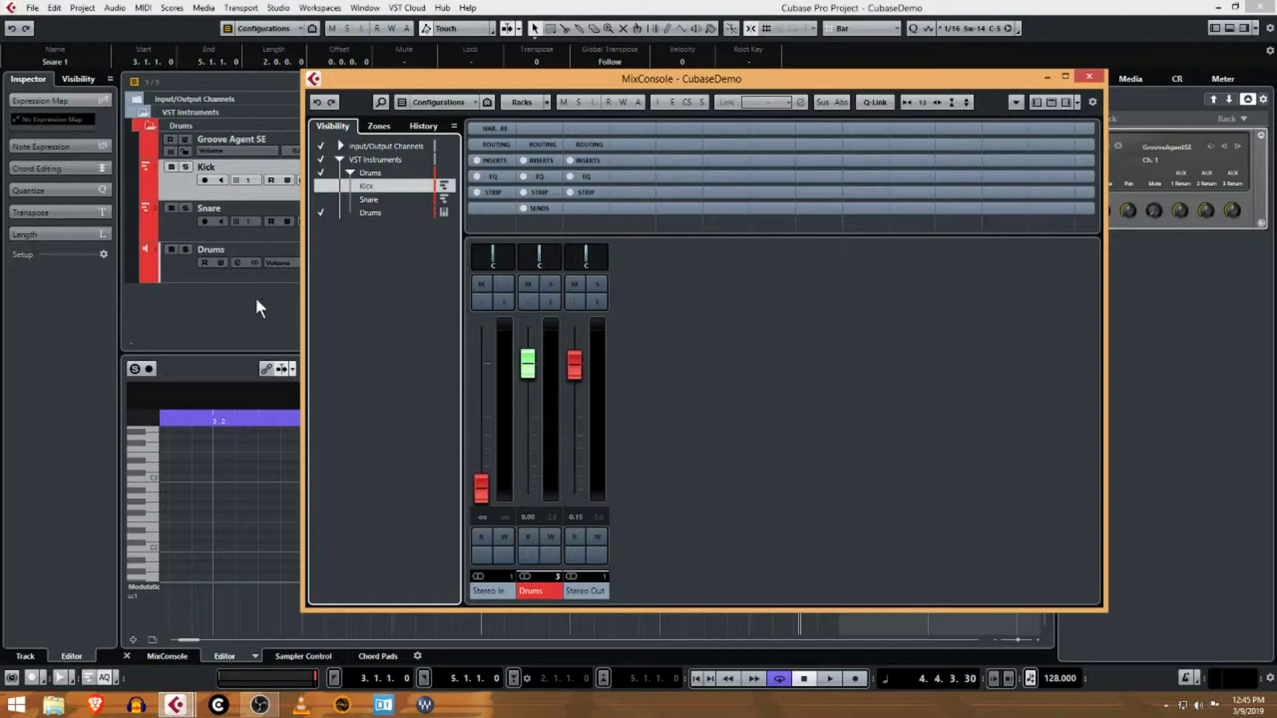
pyautogui.click(169, 260)
pyautogui.click(39, 188)
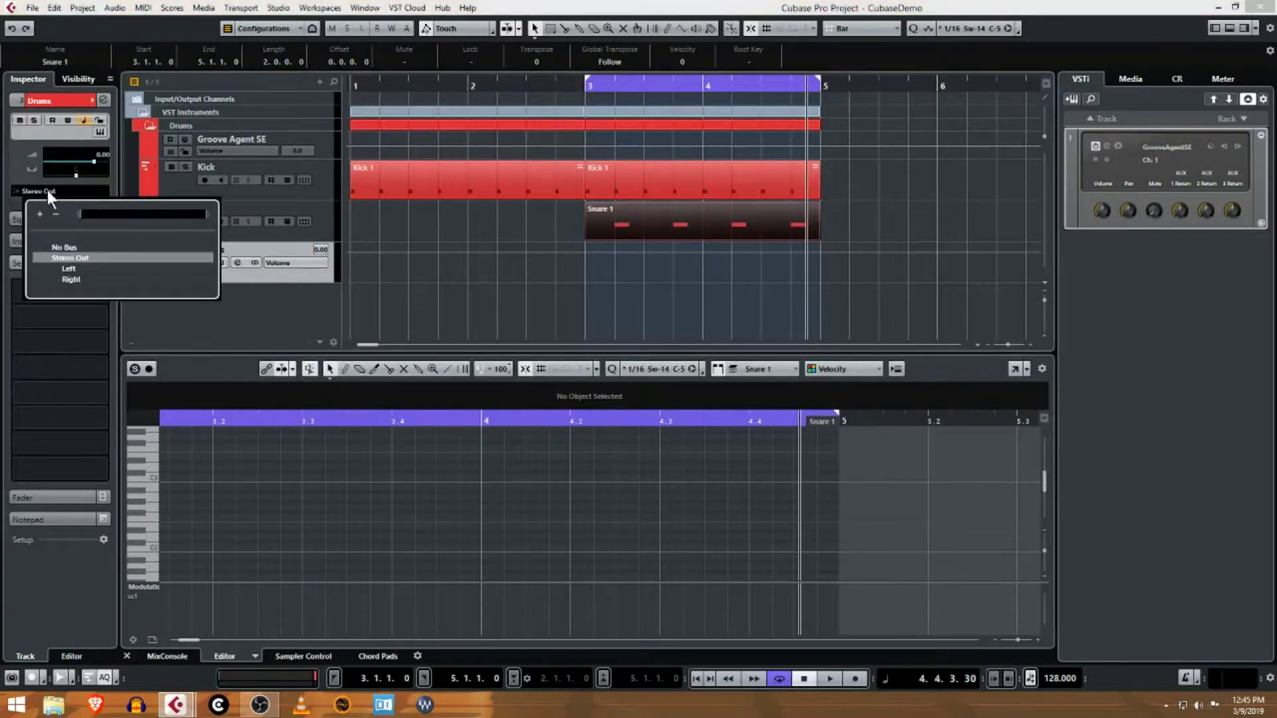
# Step: Select the Drums track and open the Groove Agent SE window with Electro Kit 01 loaded
pyautogui.click(249, 305)
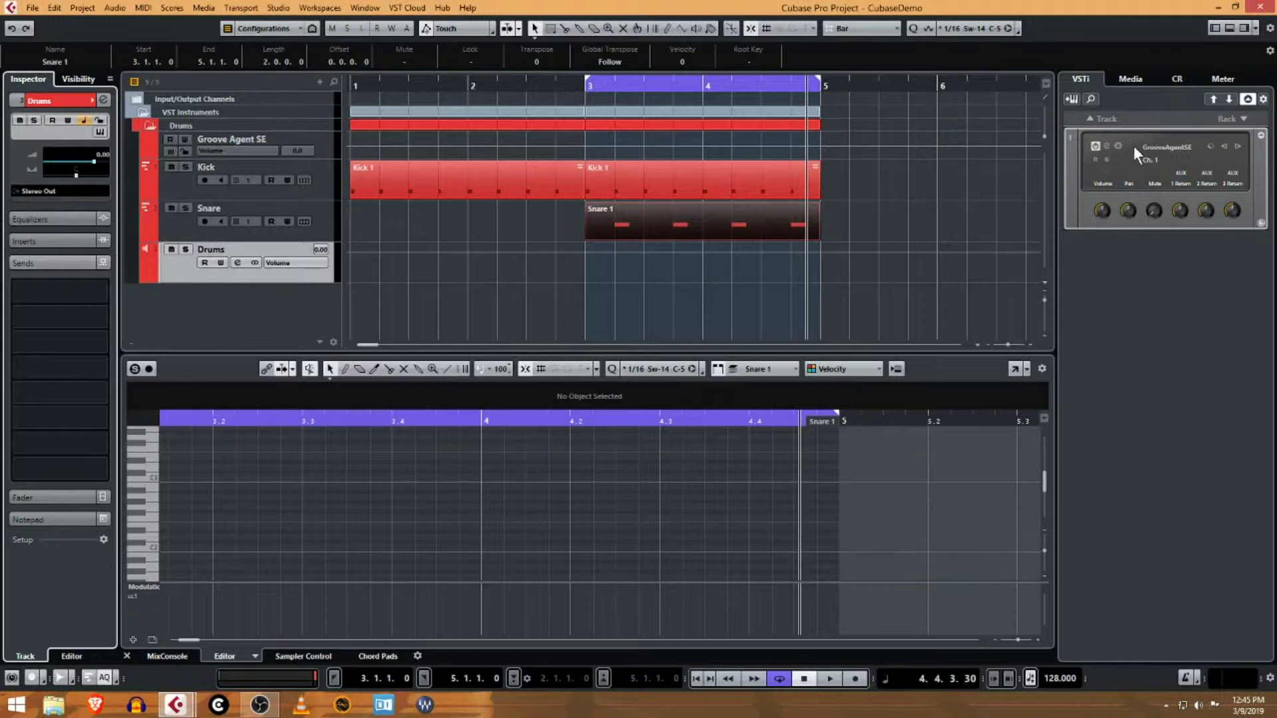
pyautogui.click(1105, 147)
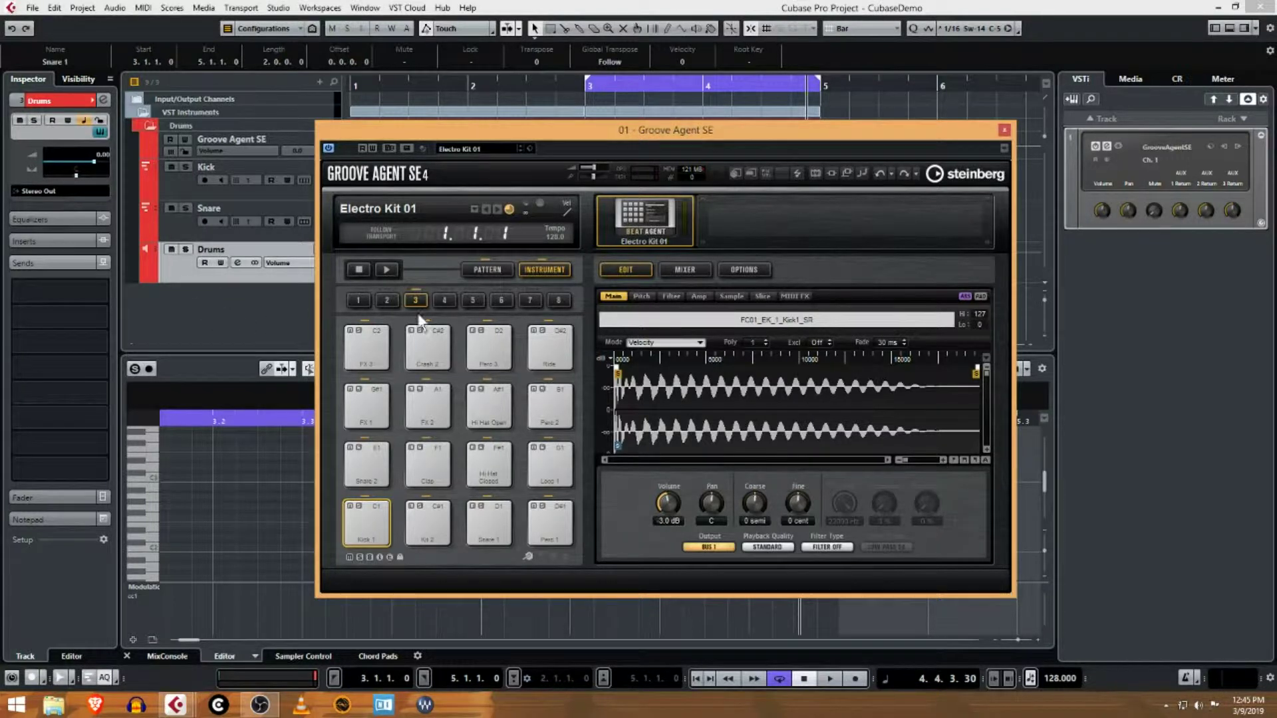
# Step: Activate Groove Agent SE's Out 2 [Stereo] output, adding an Out 2 track
pyautogui.click(1005, 149)
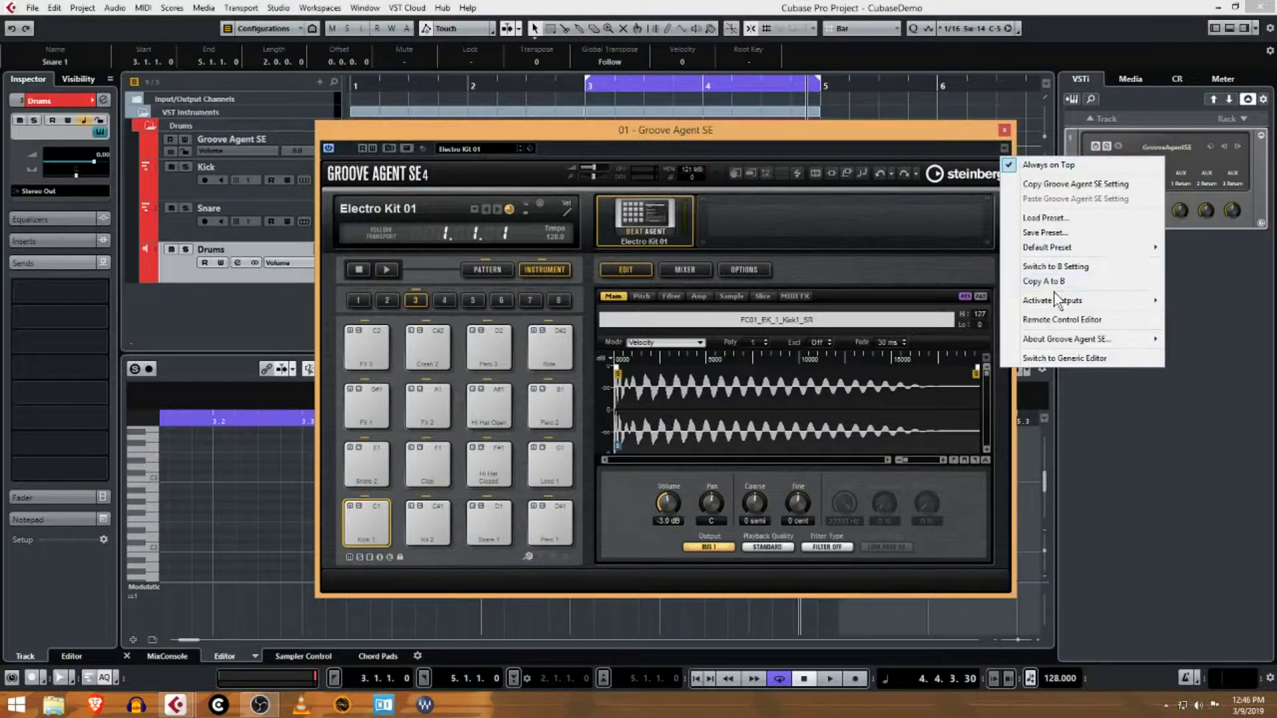
pyautogui.moveTo(1055, 302)
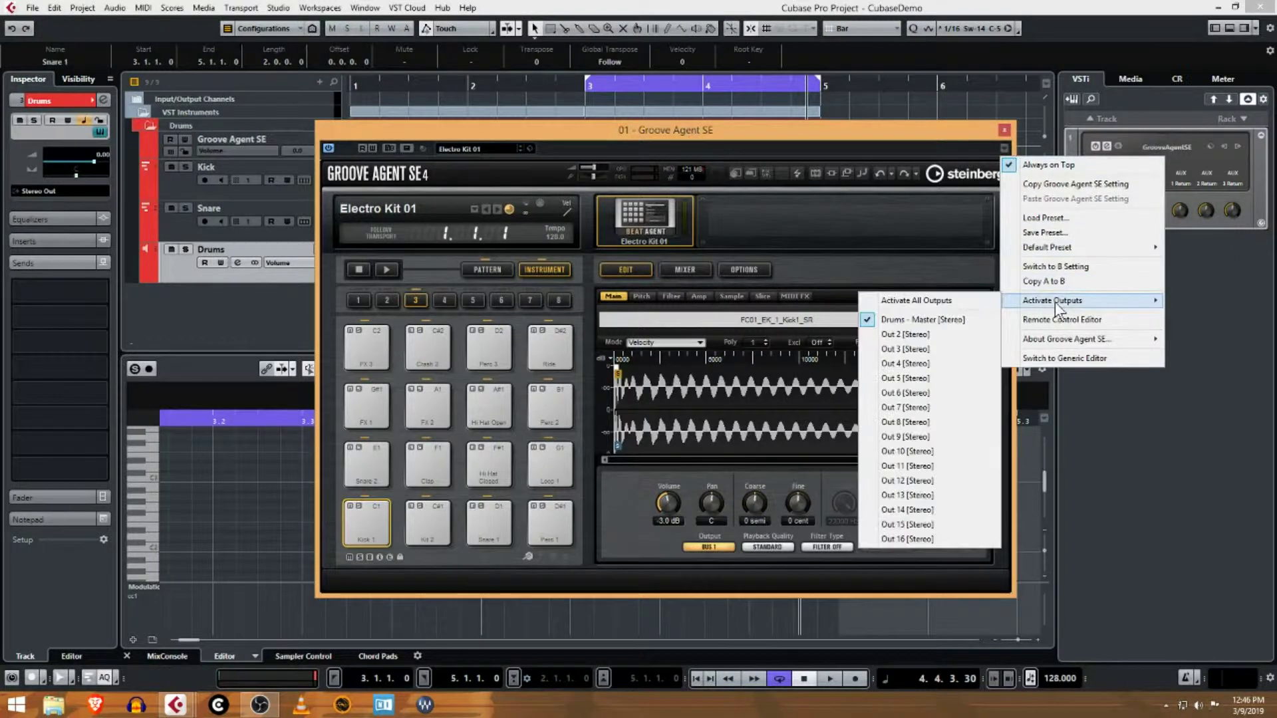
pyautogui.click(892, 335)
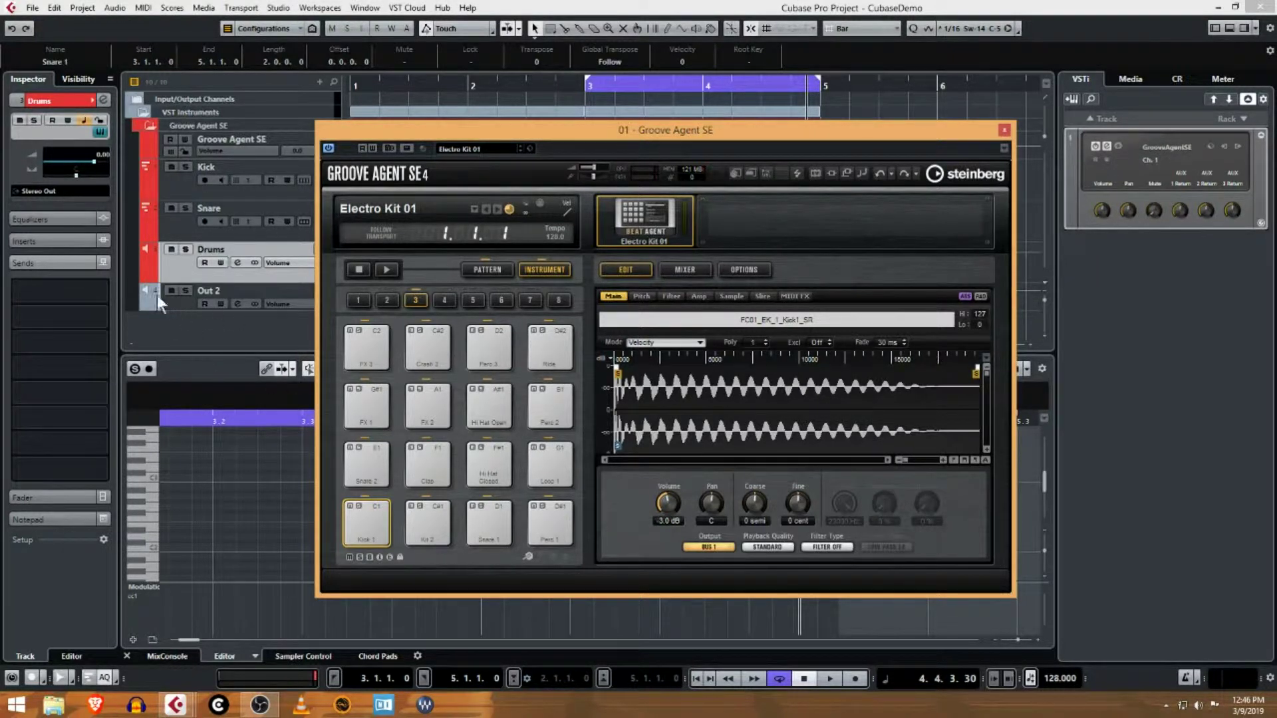
# Step: Select the Snare 2 (E1) pad while the pattern plays, repositioning the instrument window
pyautogui.moveTo(507, 136); pyautogui.dragTo(703, 141)
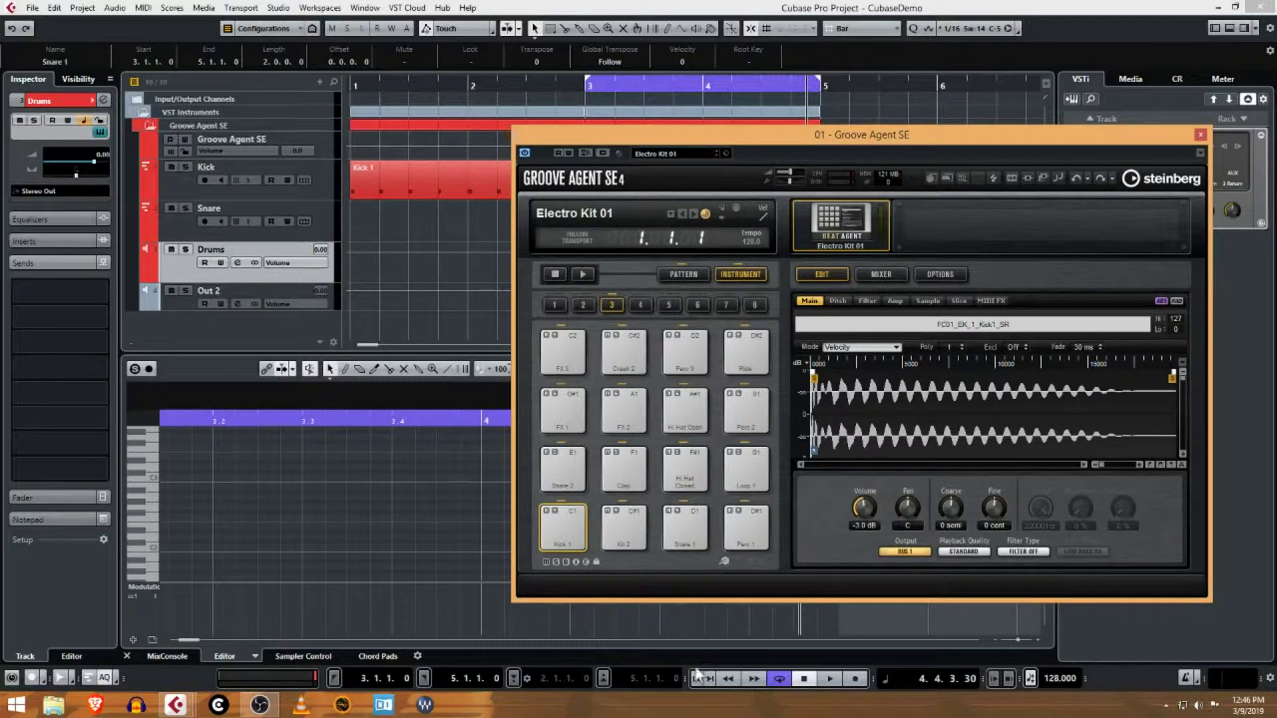
pyautogui.click(826, 681)
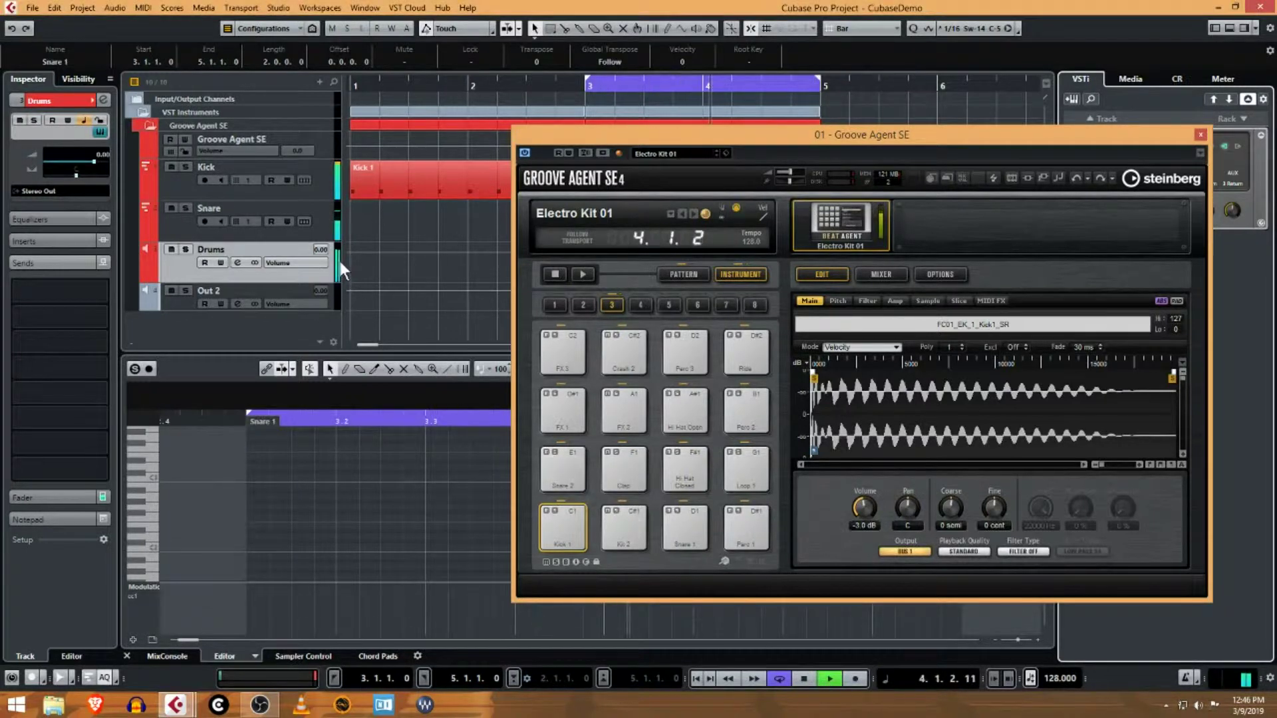
pyautogui.click(566, 477)
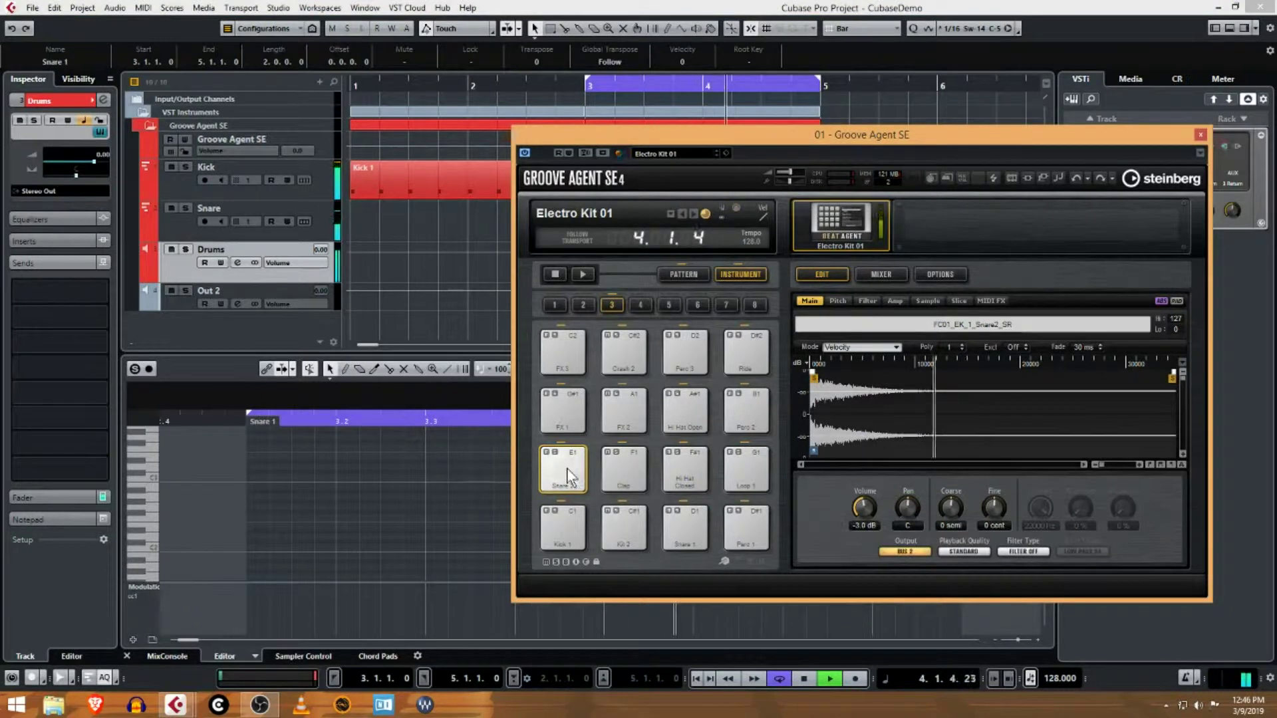
pyautogui.click(803, 679)
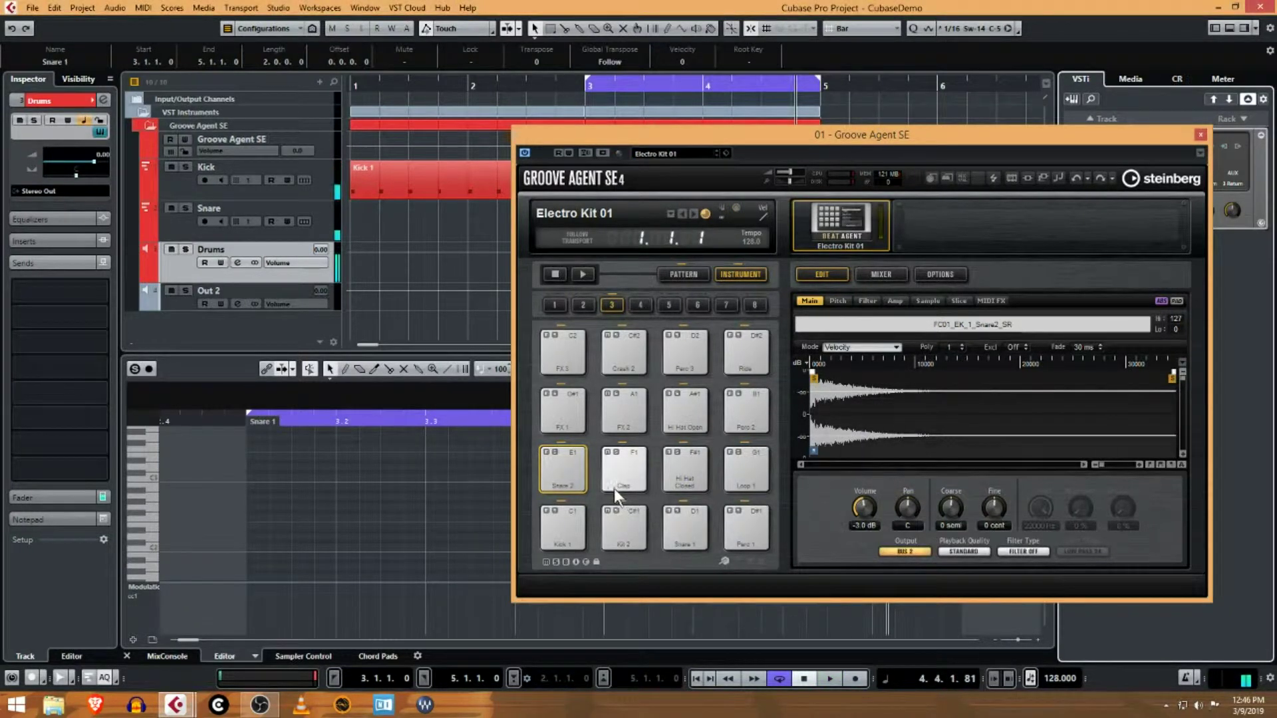
pyautogui.moveTo(826, 135); pyautogui.dragTo(743, 240)
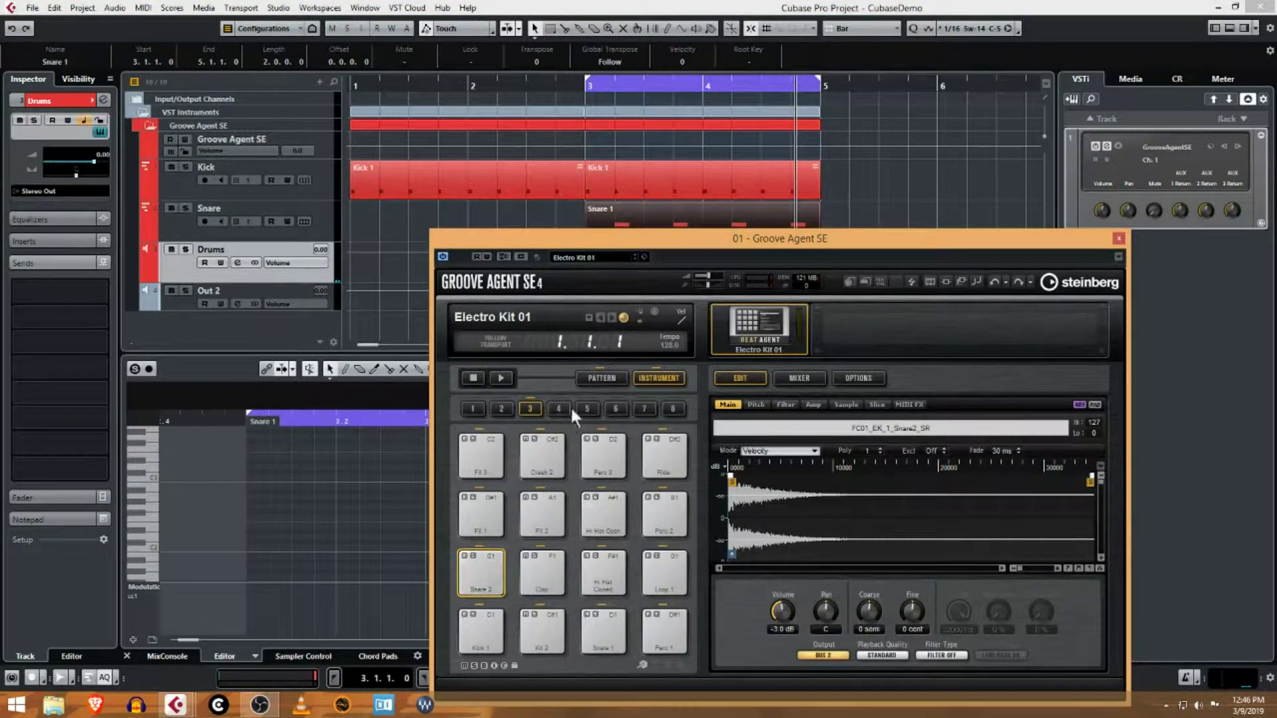
pyautogui.moveTo(681, 245); pyautogui.dragTo(688, 184)
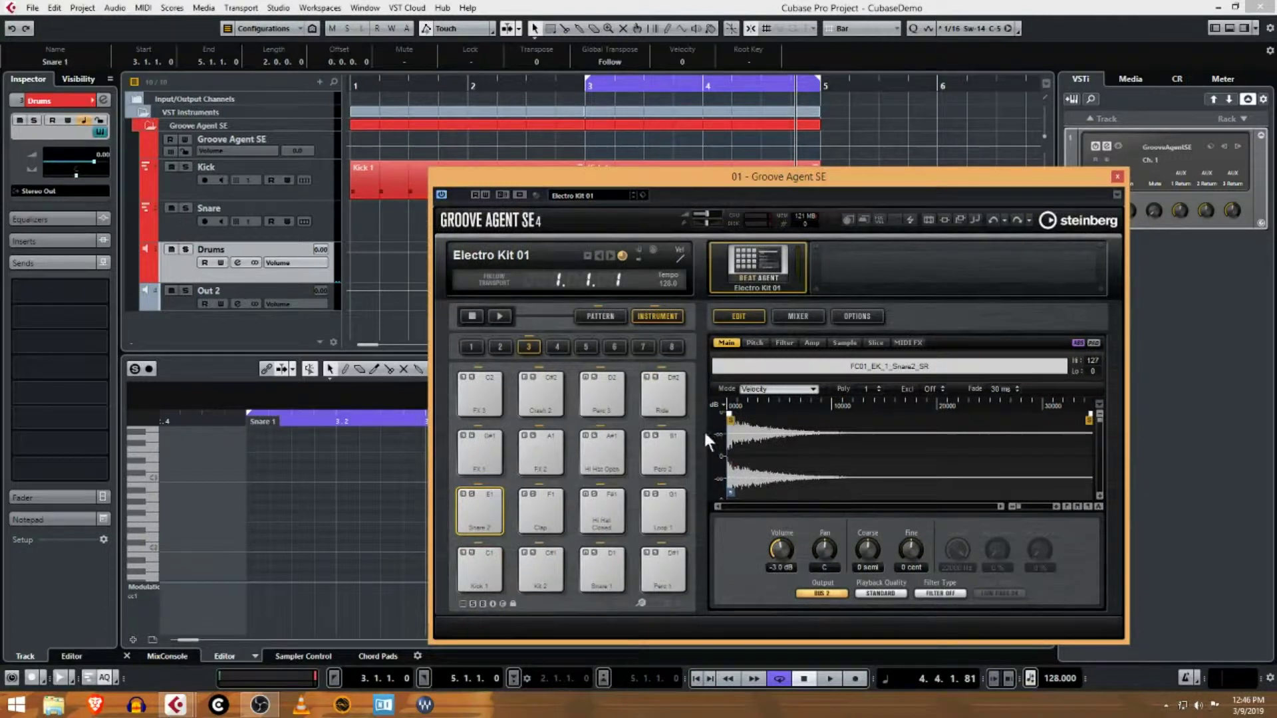
# Step: On Groove Agent's MIXER page, switch Bus 1's output from Kit Mix to Out 2
pyautogui.click(811, 317)
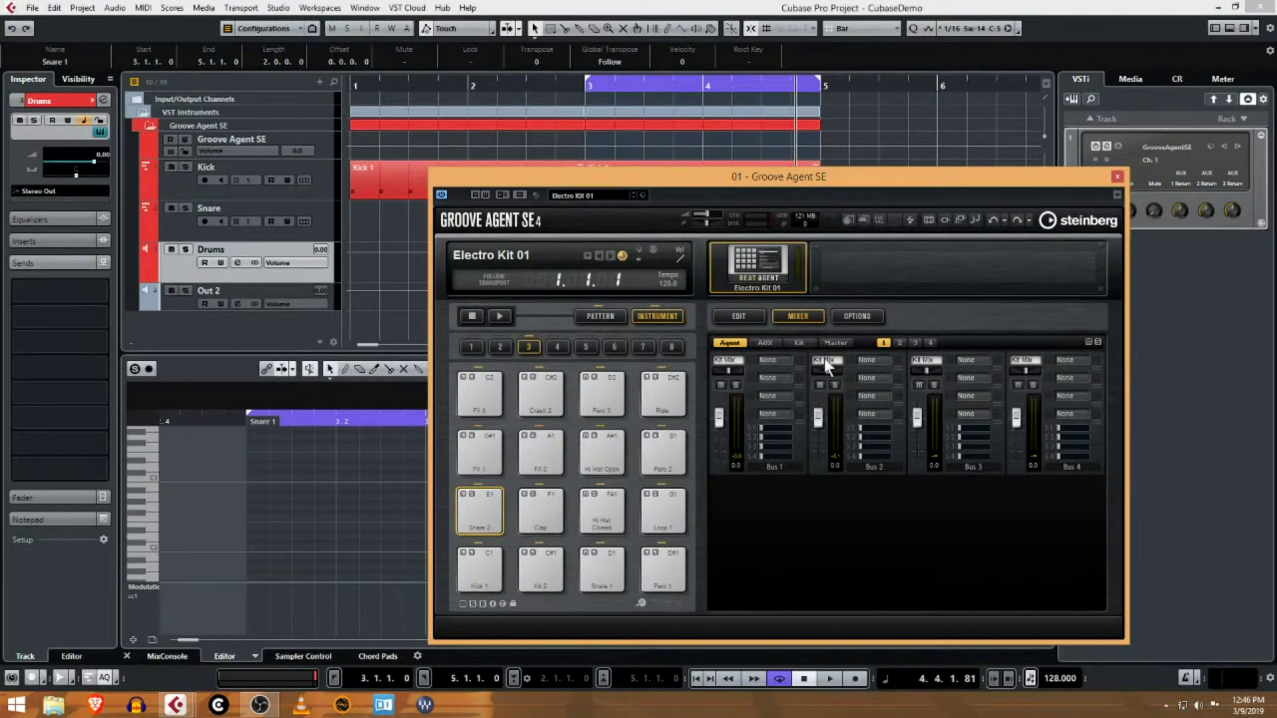
pyautogui.click(477, 513)
pyautogui.click(839, 343)
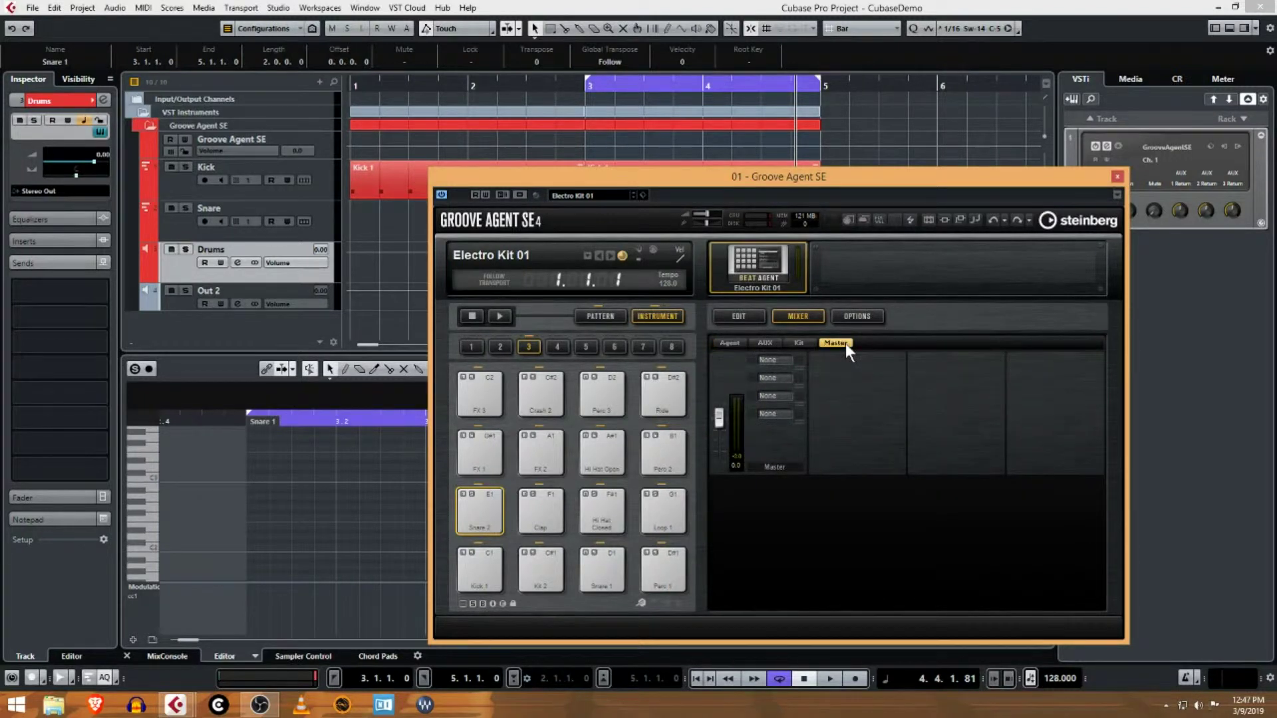
pyautogui.click(772, 342)
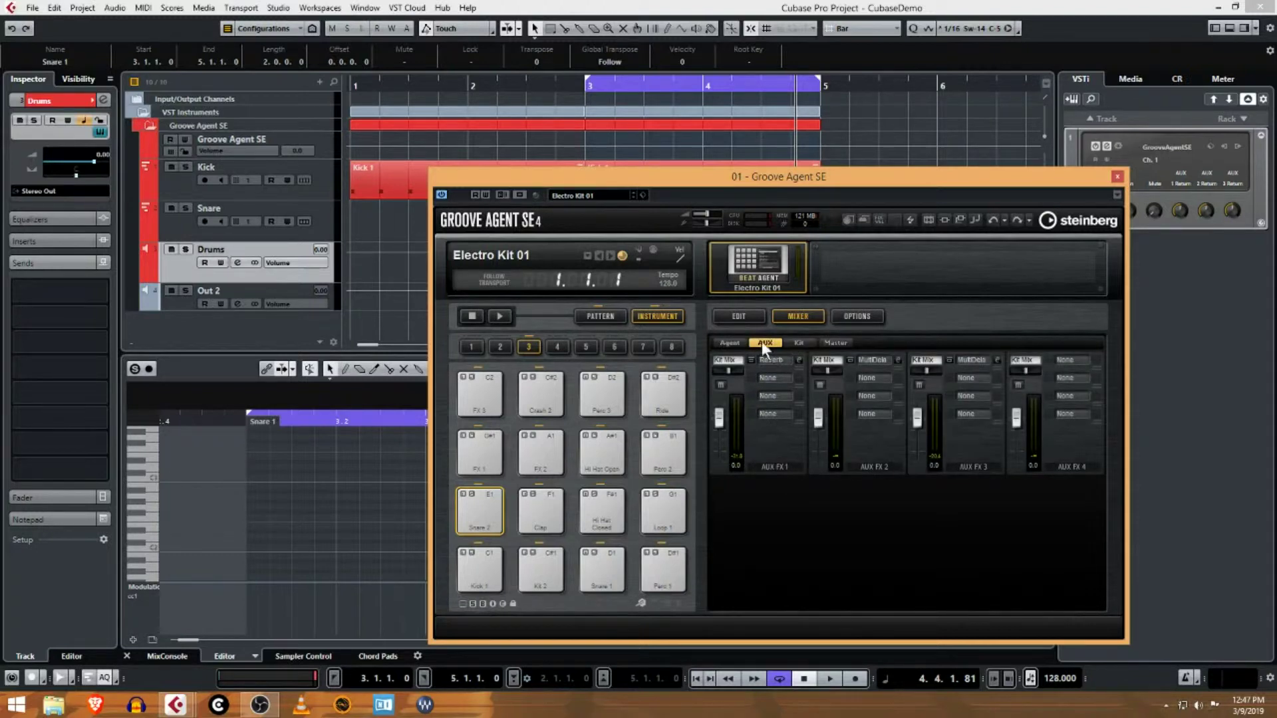
pyautogui.click(731, 342)
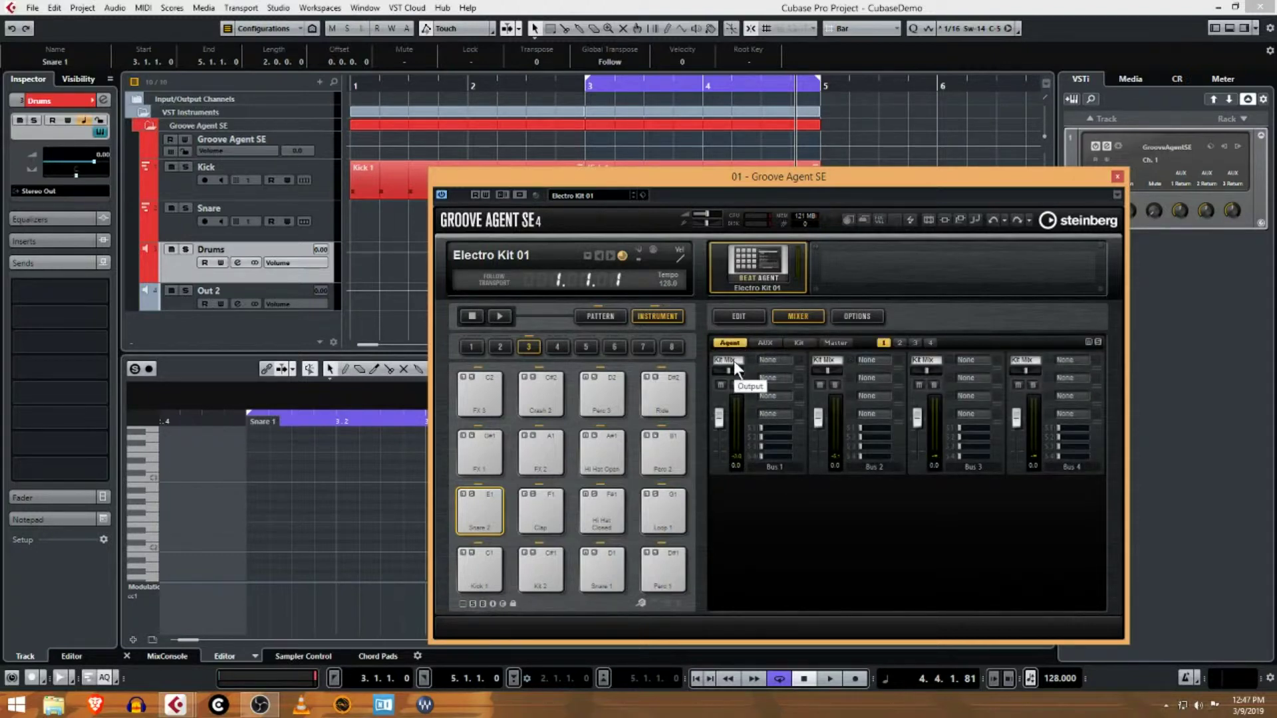
pyautogui.click(733, 361)
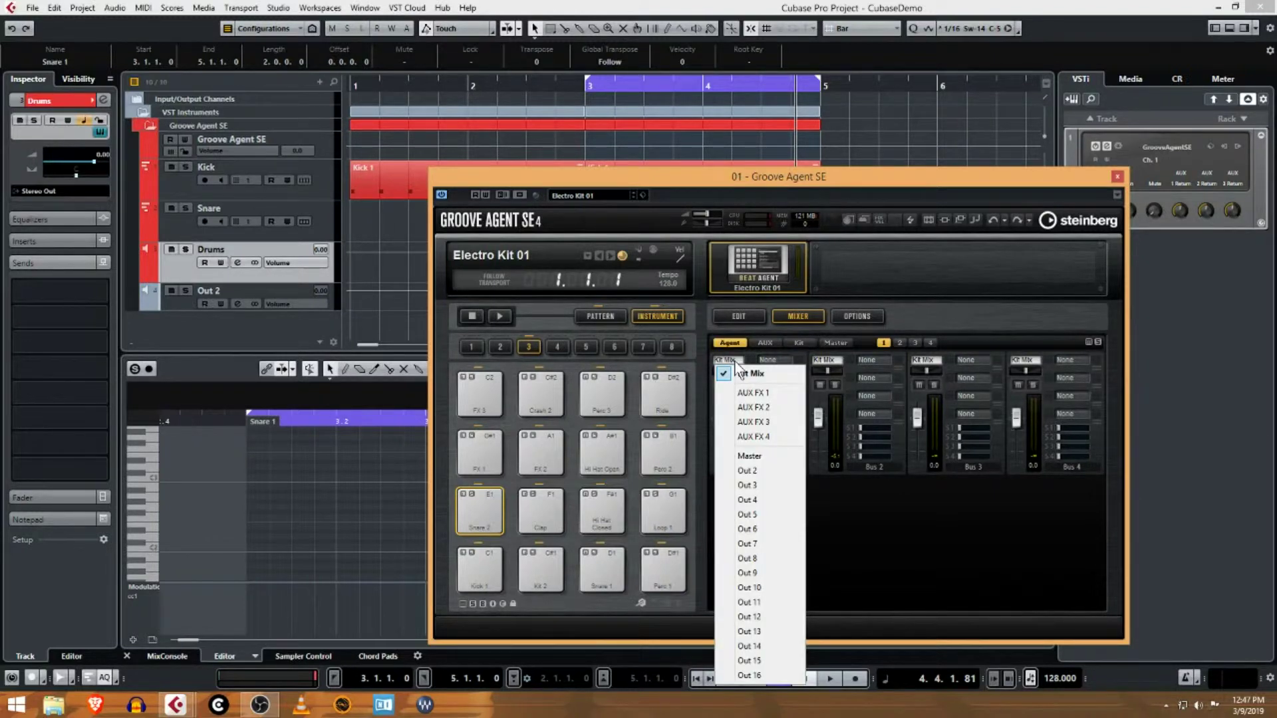
pyautogui.click(758, 470)
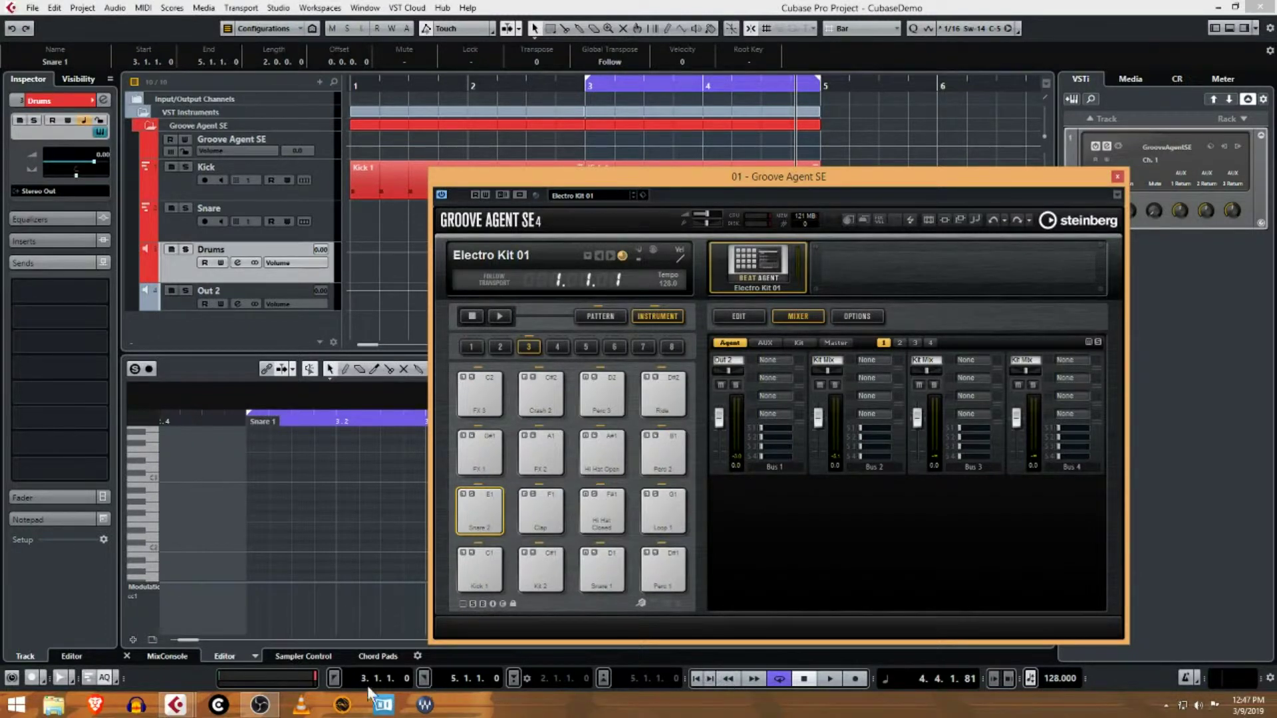
# Step: Play the drum loop from bar 3, comparing with the Drums and Out 2 tracks muted
pyautogui.click(337, 681)
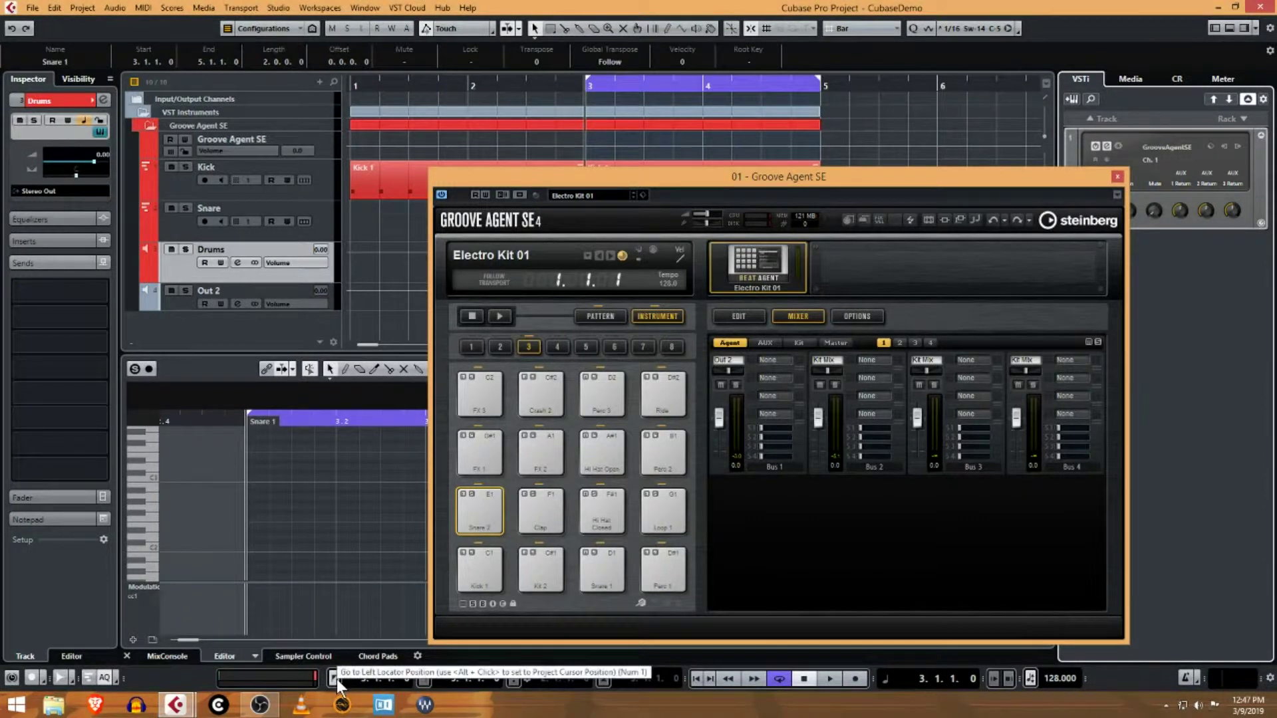
pyautogui.click(831, 679)
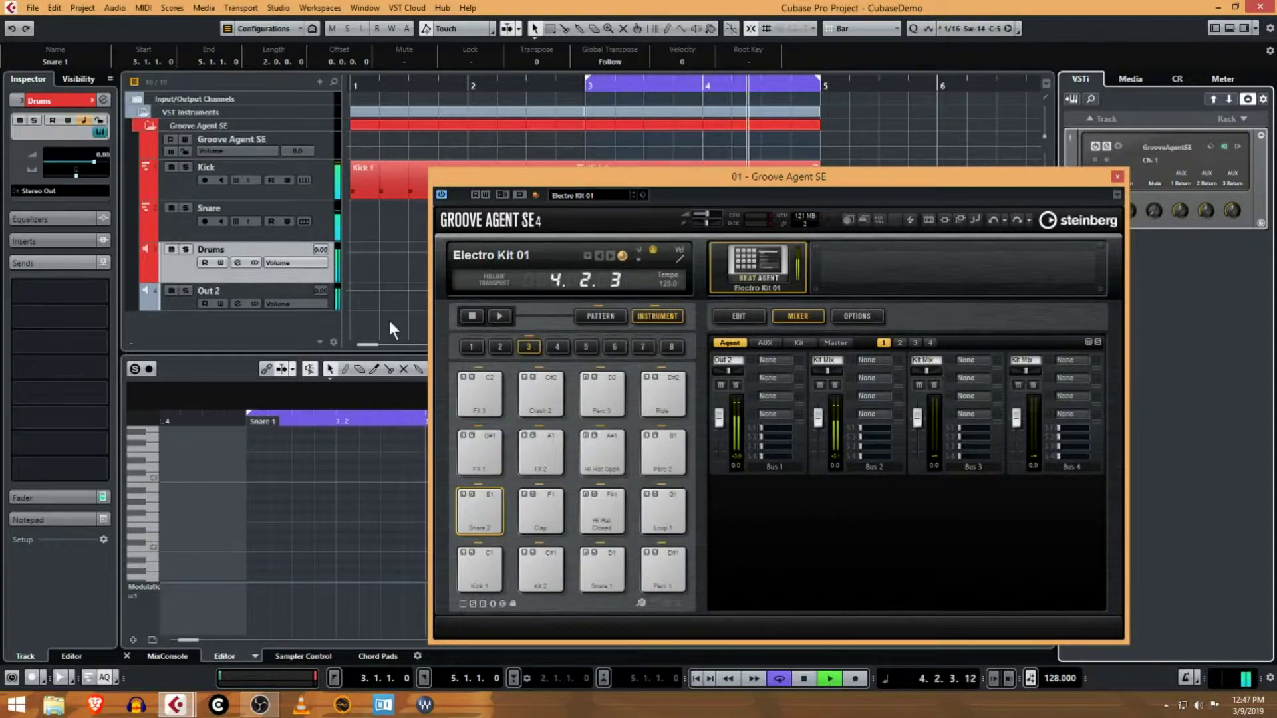
pyautogui.click(172, 250)
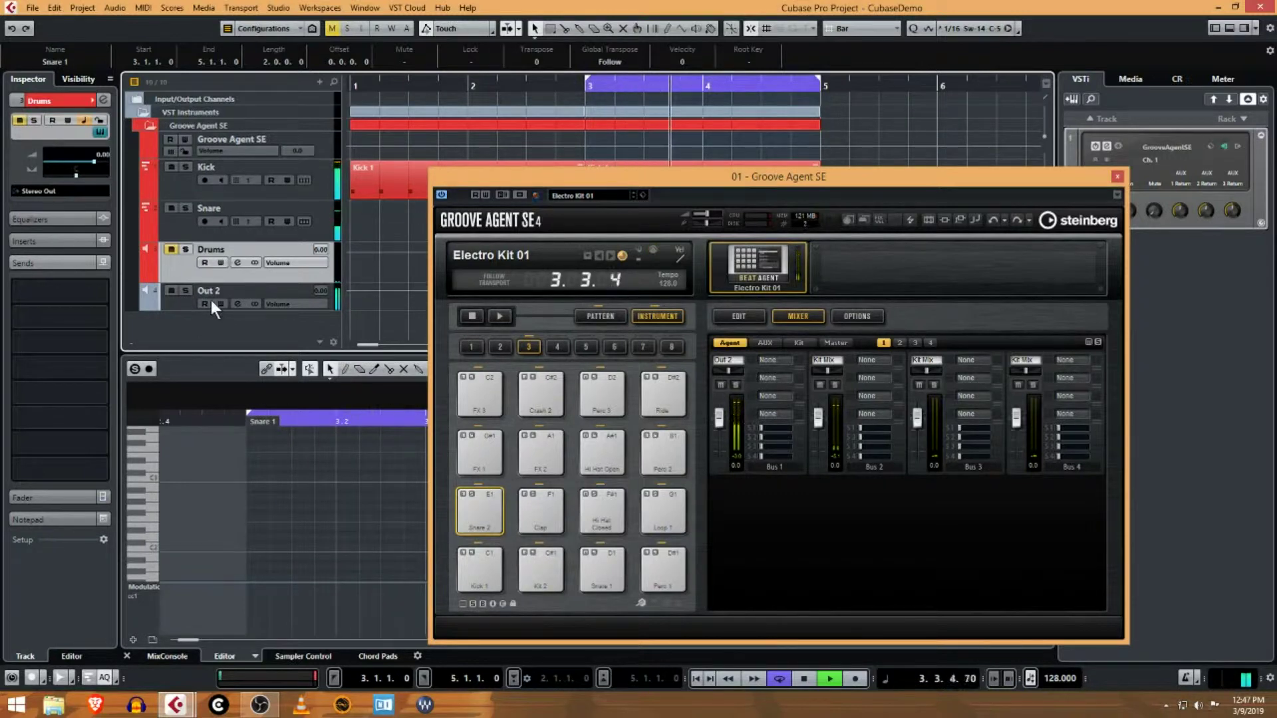
pyautogui.click(171, 249)
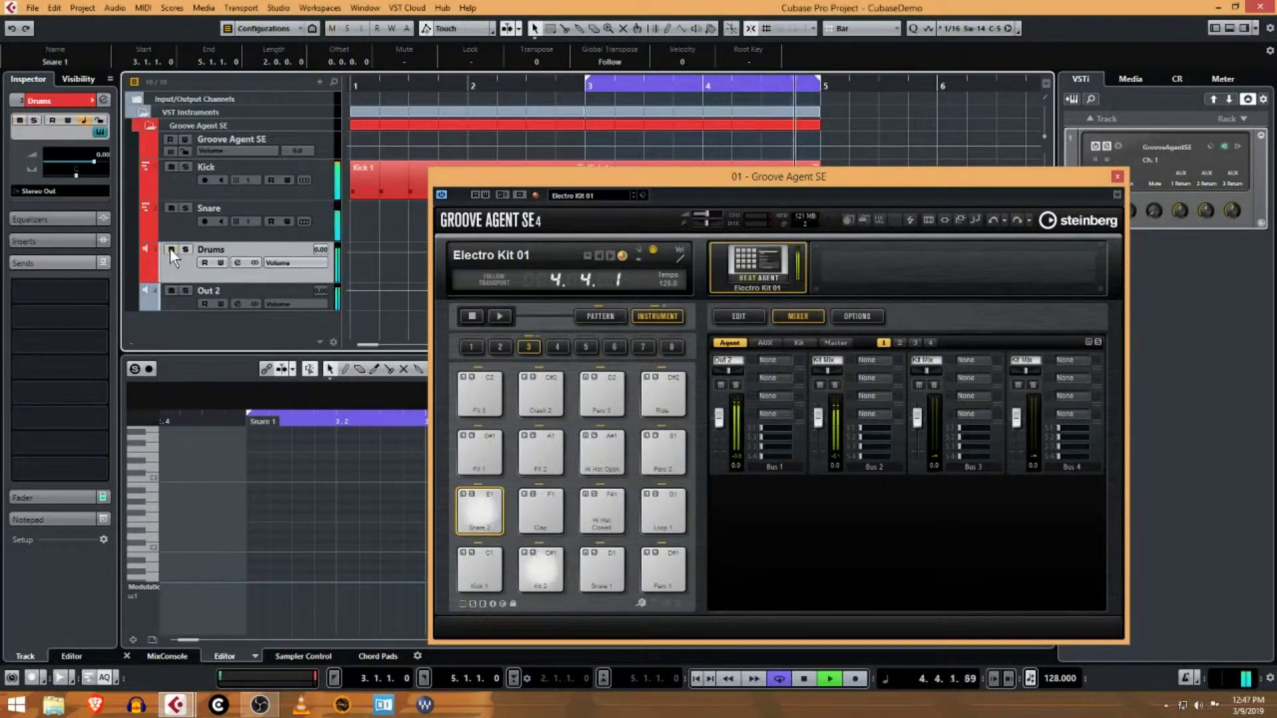
pyautogui.click(173, 290)
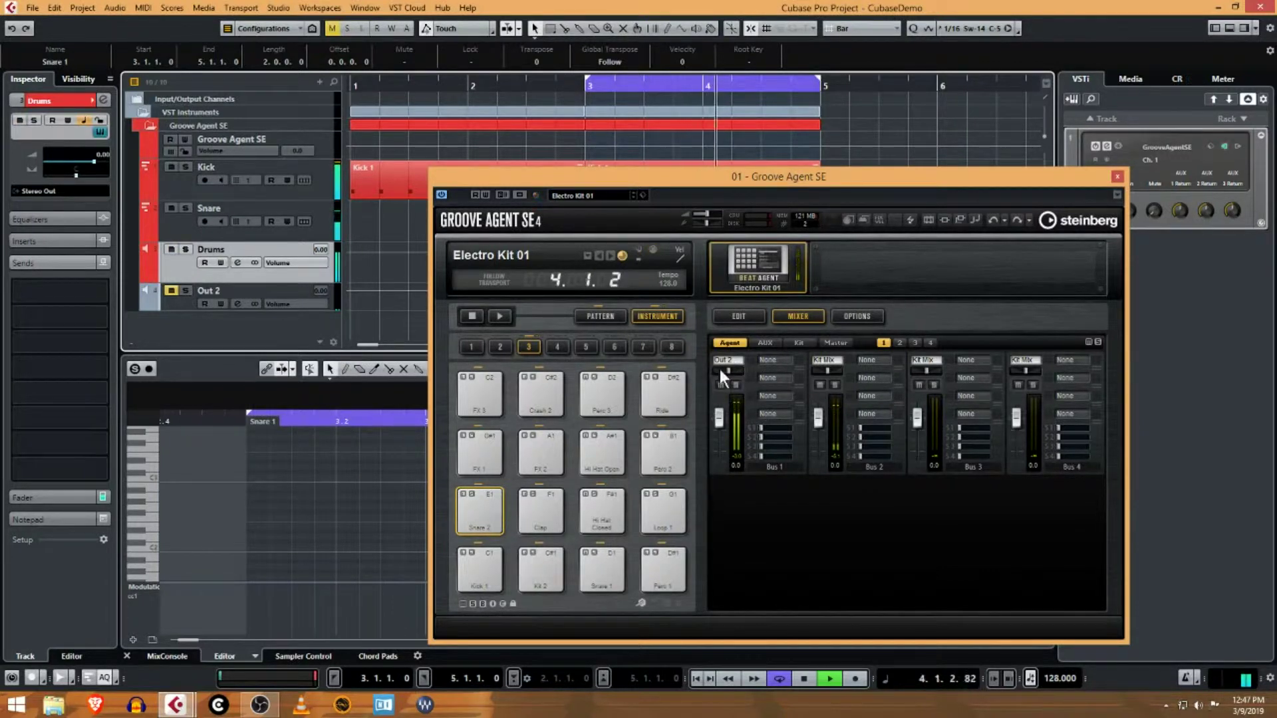
# Step: Route mixer channel 2 to Out 2 and channel 1 to Master, unmute Out 2, mute Drums
pyautogui.click(824, 360)
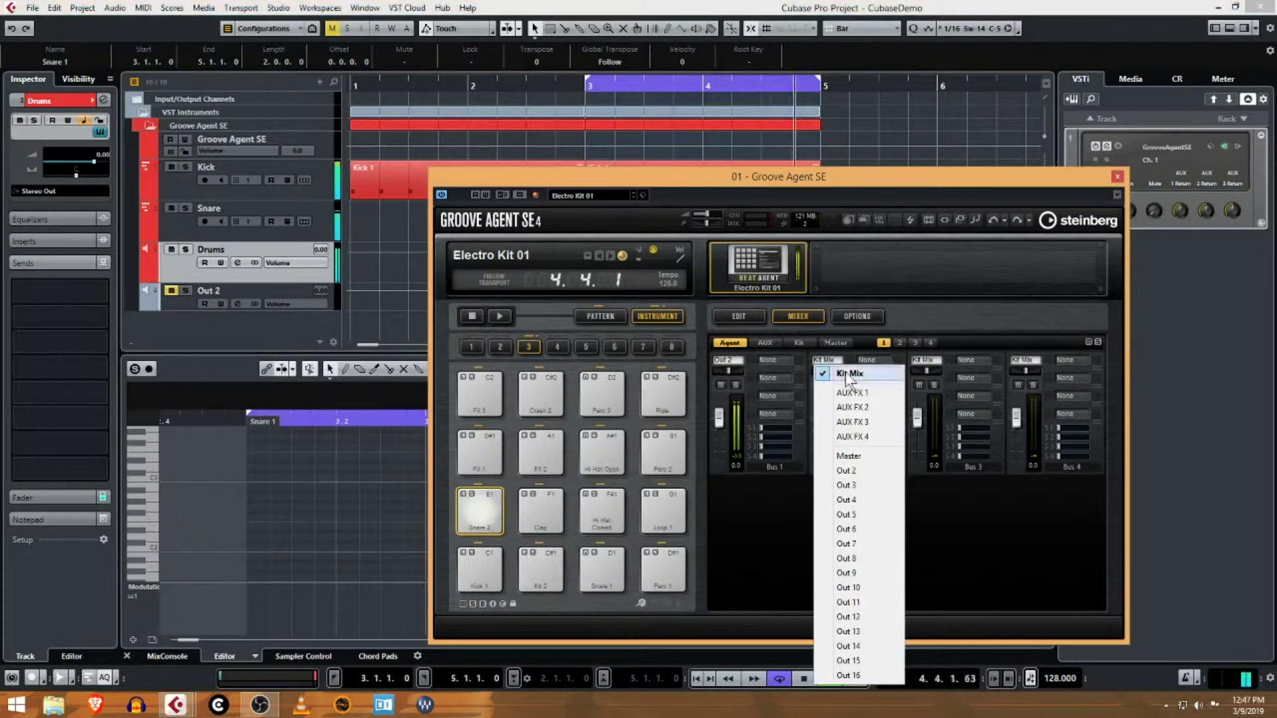
pyautogui.click(846, 470)
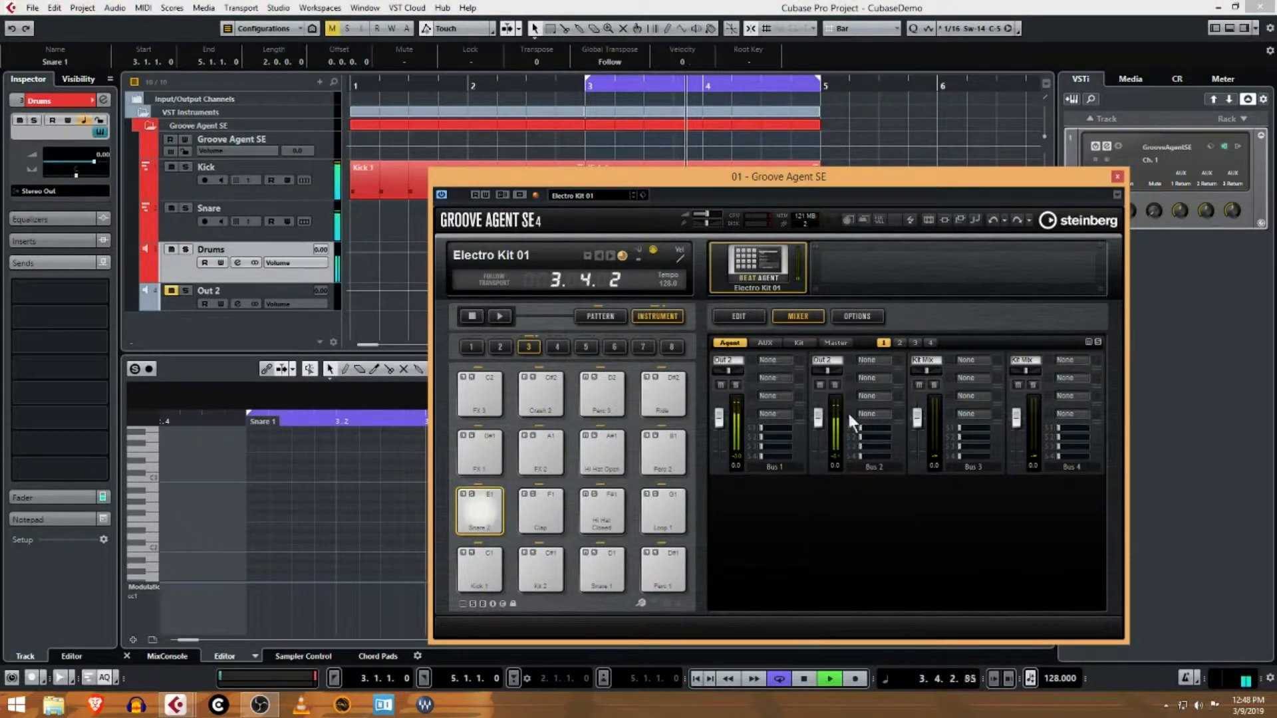
pyautogui.click(736, 360)
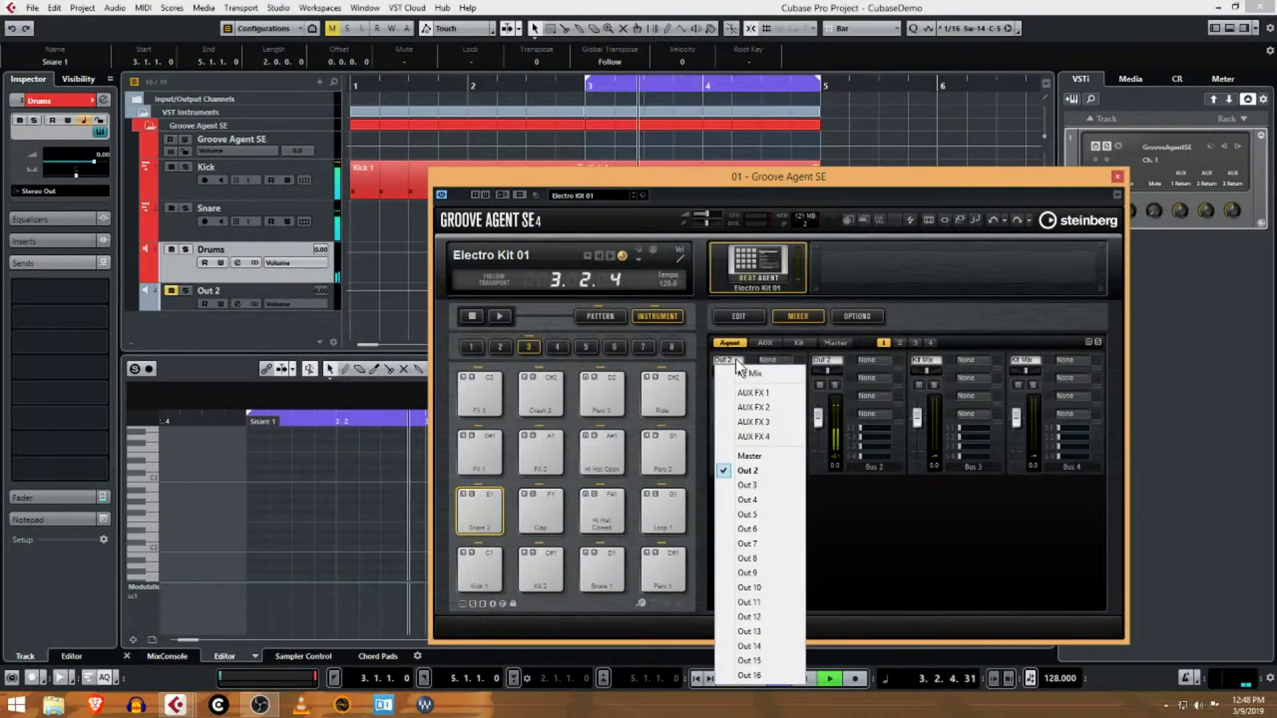
pyautogui.click(768, 456)
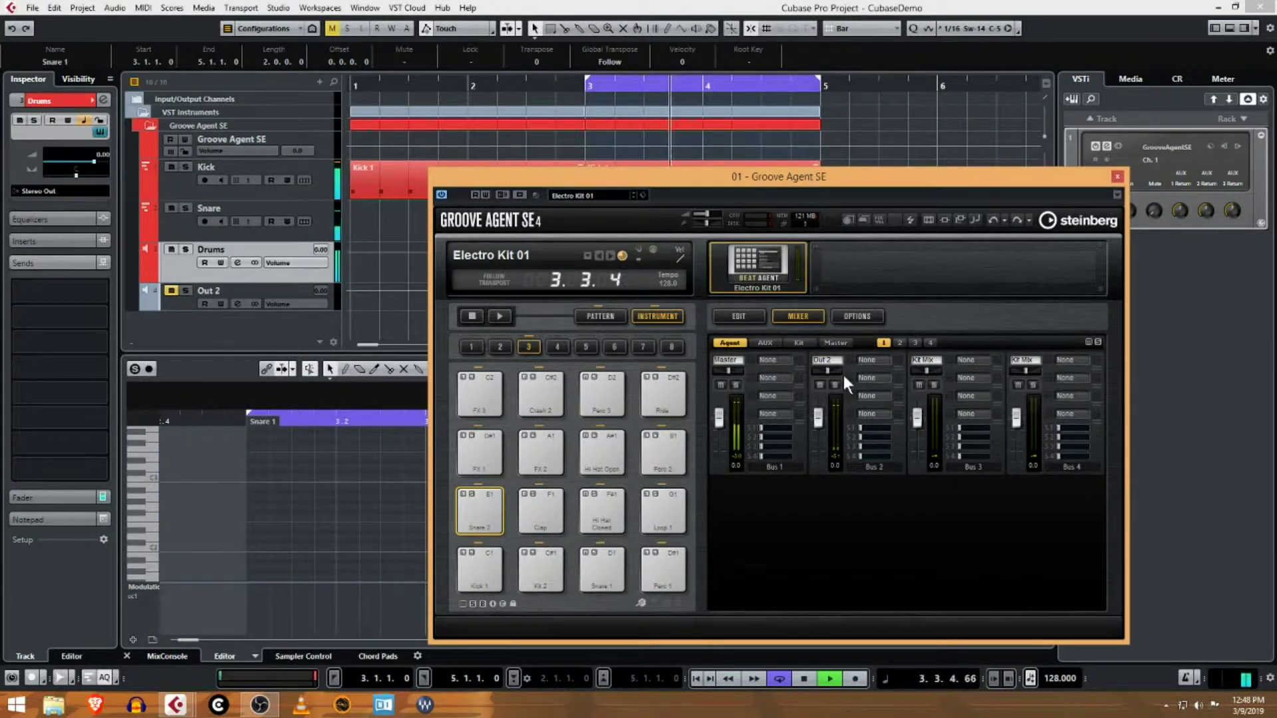
pyautogui.click(170, 290)
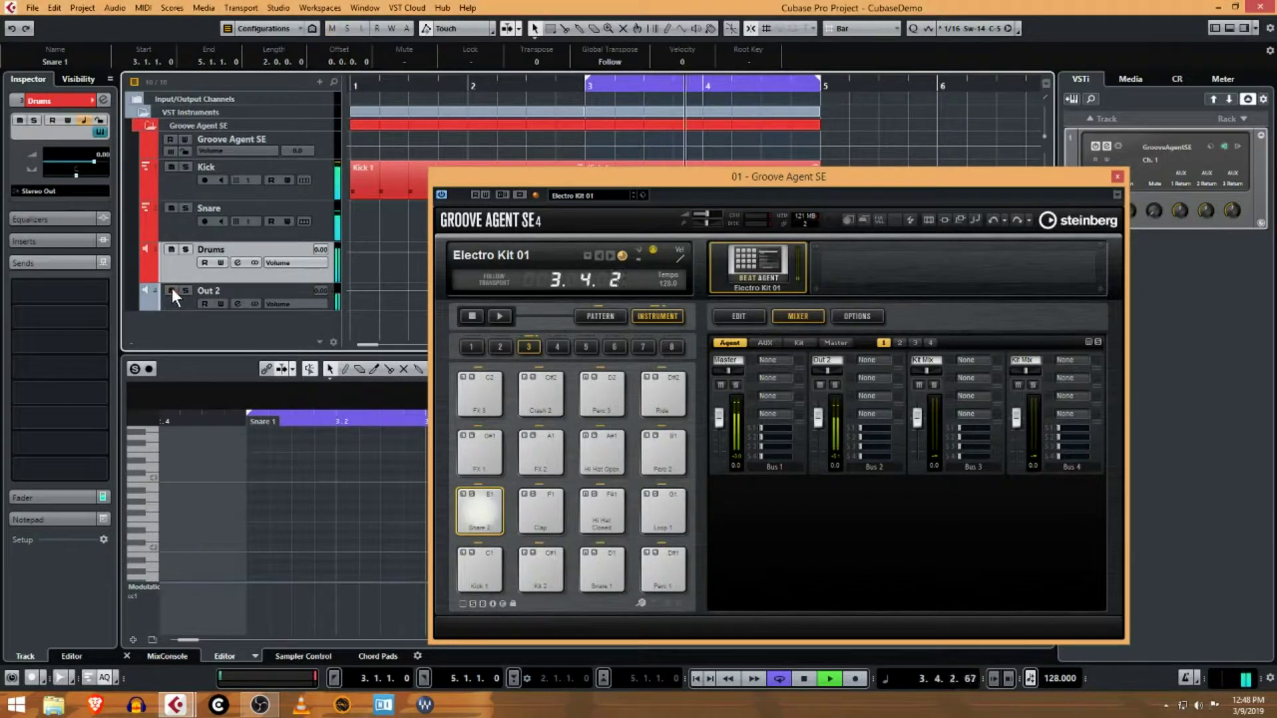
pyautogui.click(171, 249)
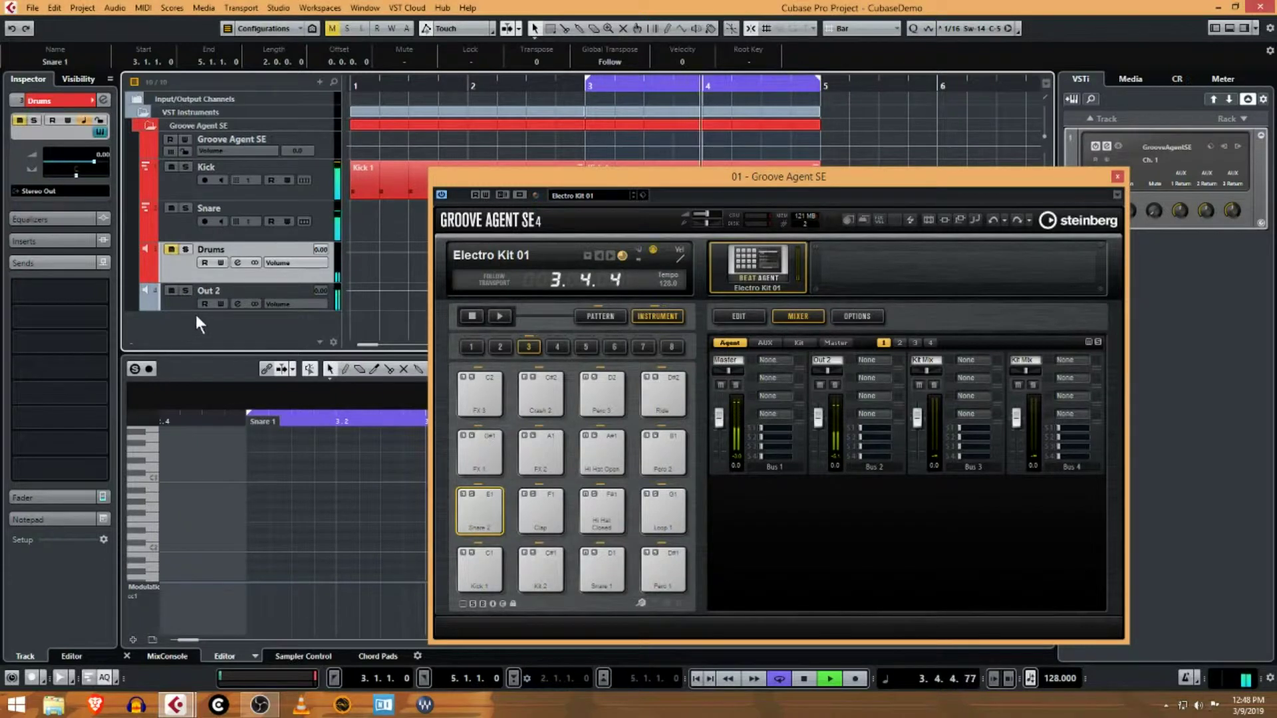
pyautogui.click(800, 680)
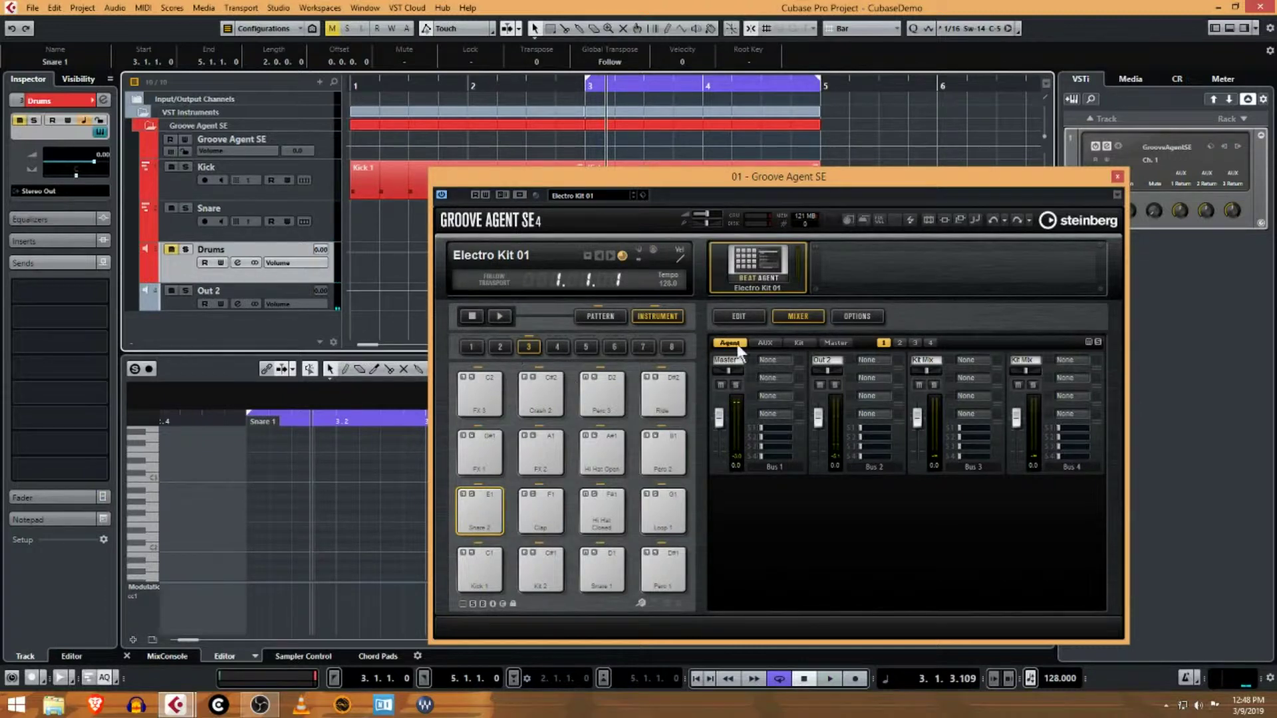
pyautogui.click(740, 316)
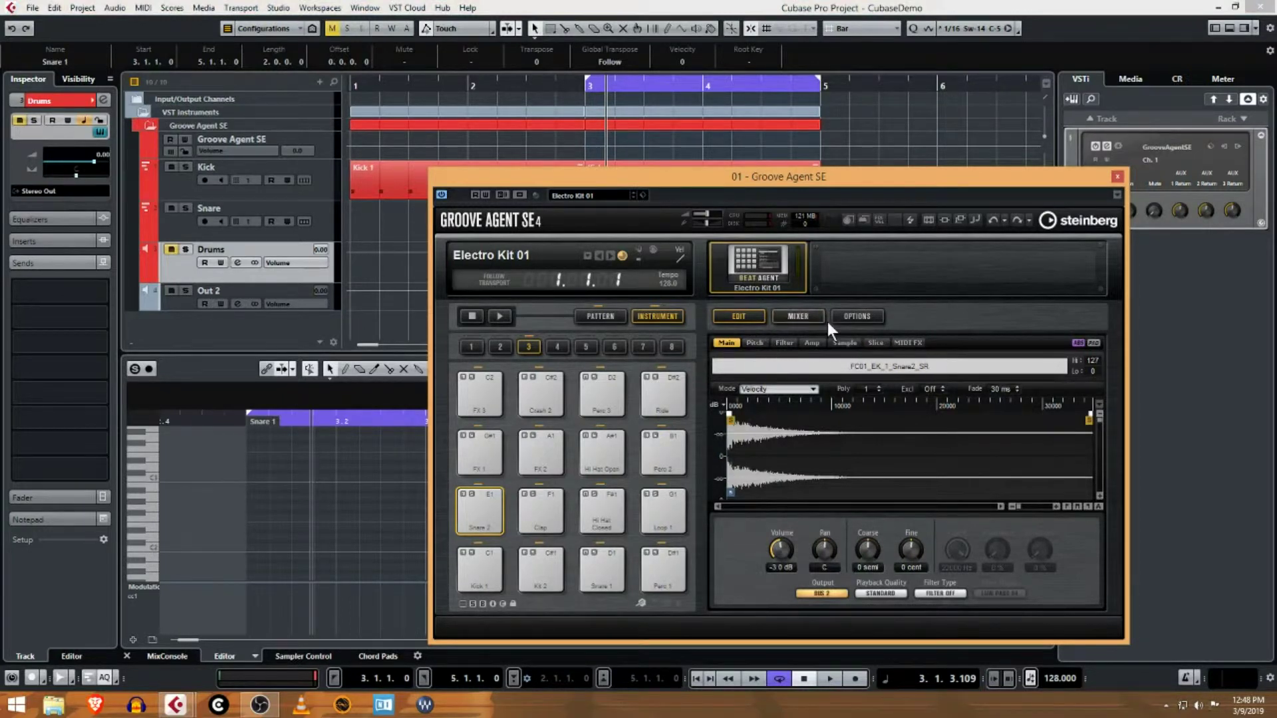
pyautogui.click(784, 317)
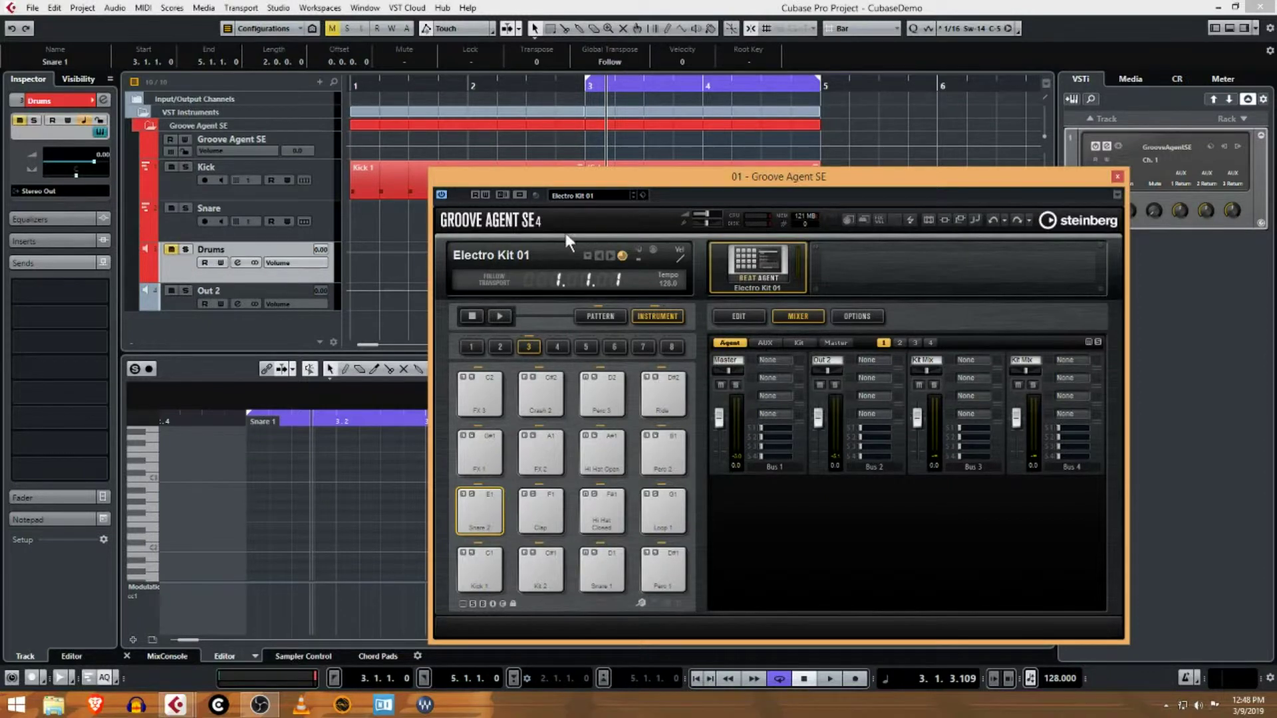
# Step: Restart playback and rename the Out 2 track to 'Snare'
pyautogui.click(830, 678)
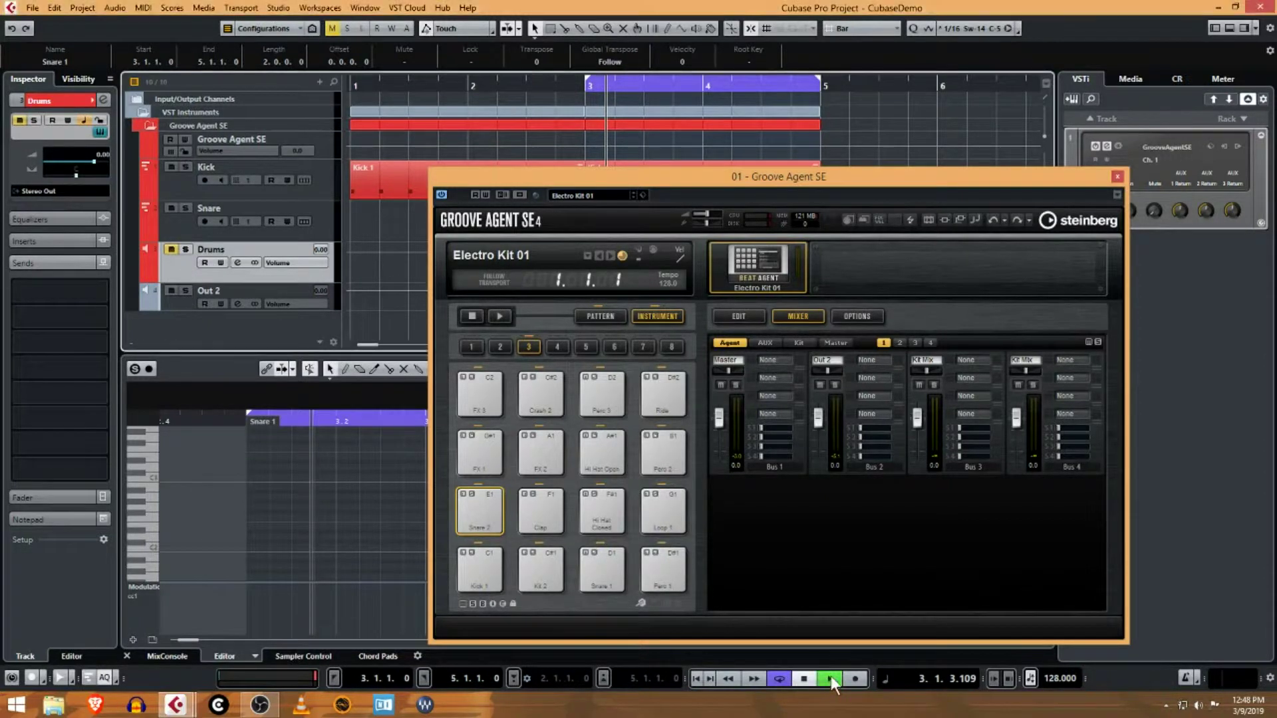
pyautogui.moveTo(720, 180); pyautogui.dragTo(823, 243)
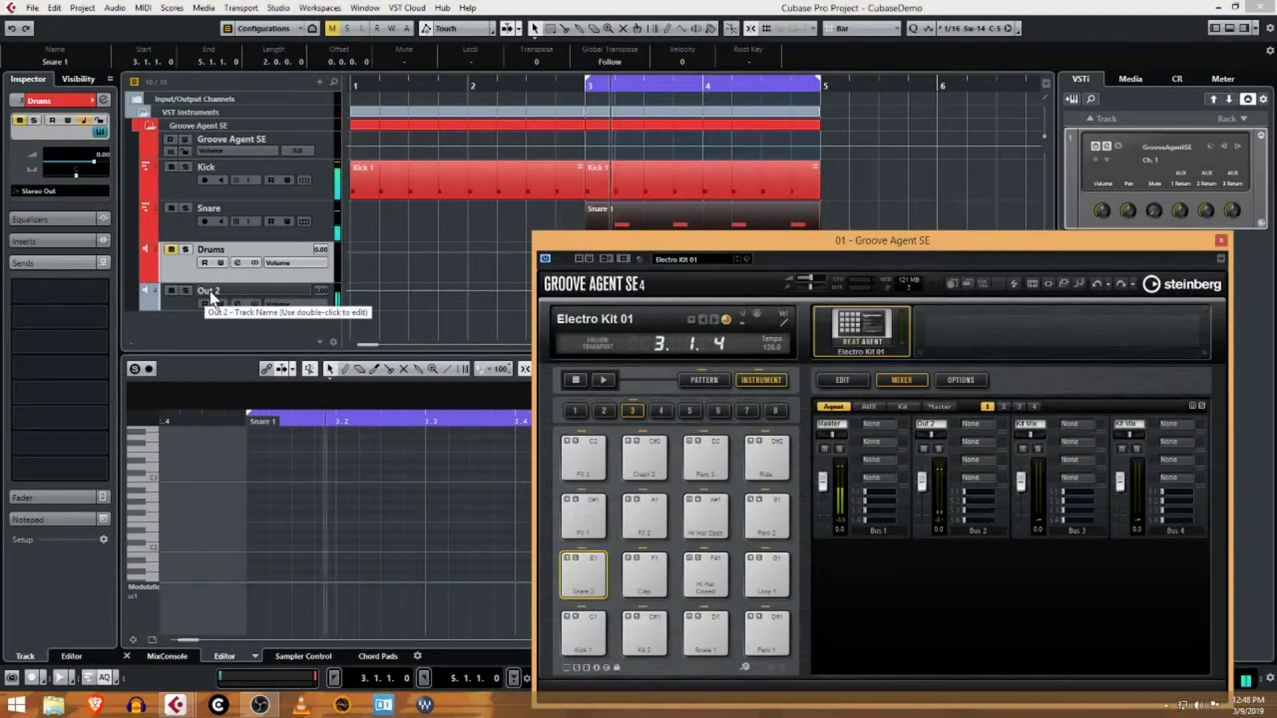
pyautogui.doubleClick(205, 291)
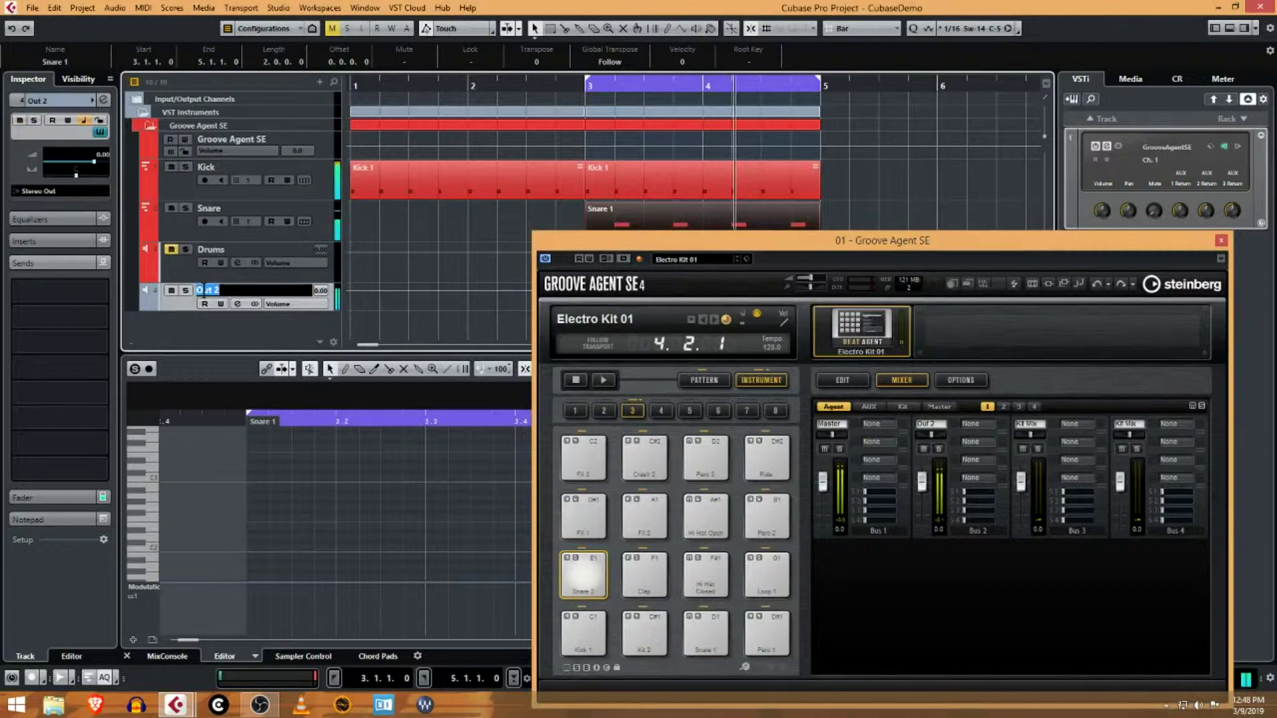
pyautogui.write('Snare')
pyautogui.press('Return')
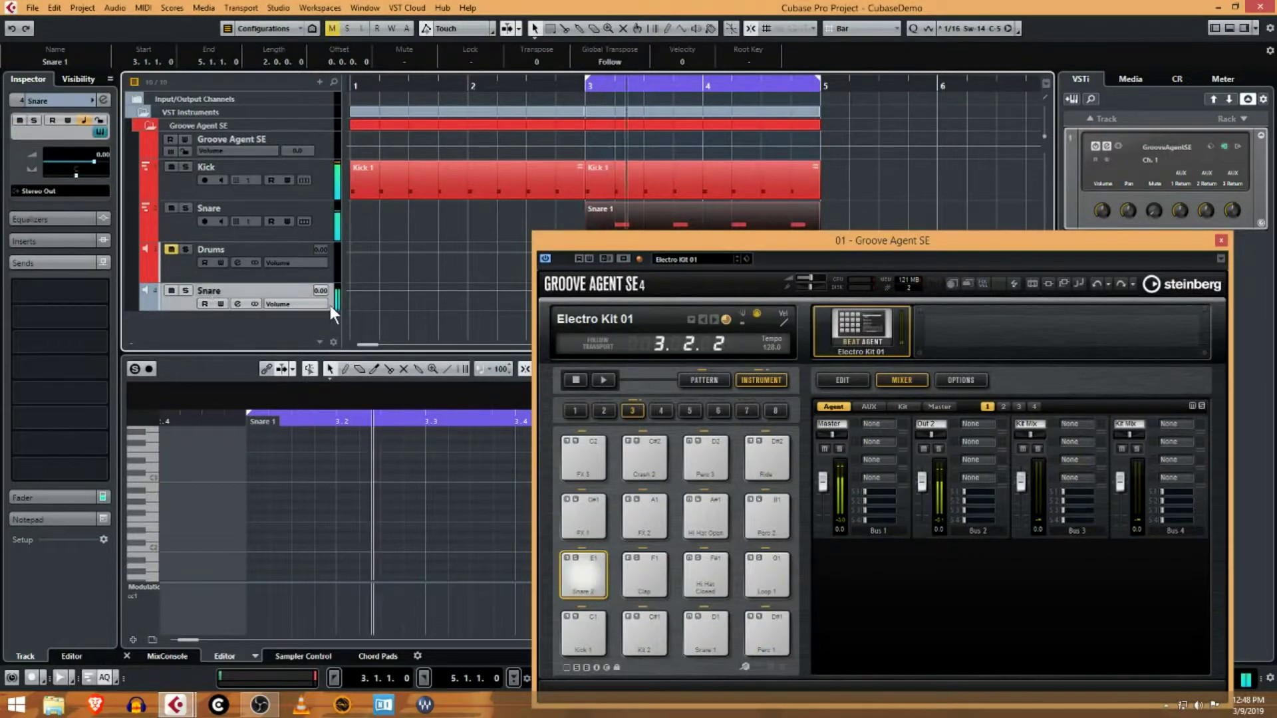
# Step: Open the MixConsole and audition the Kick 1 and Kit 2 pads to check the channels
pyautogui.press('F3')
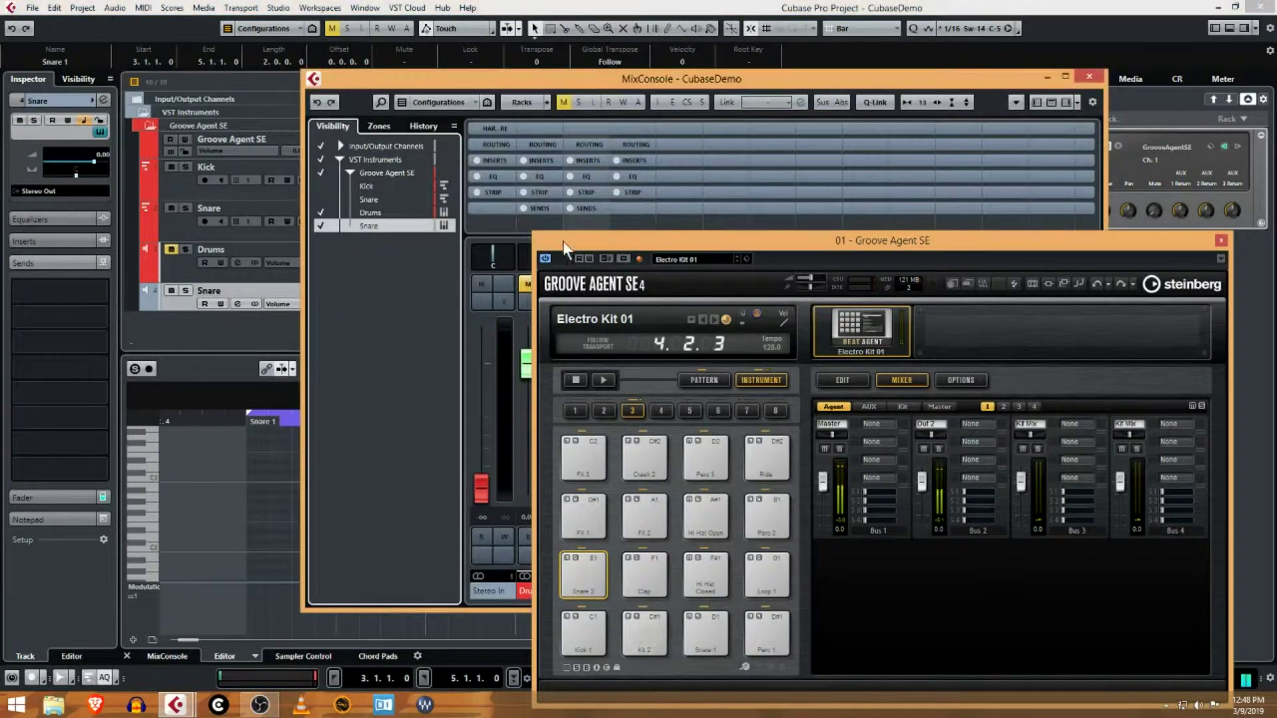
pyautogui.moveTo(563, 240); pyautogui.dragTo(859, 247)
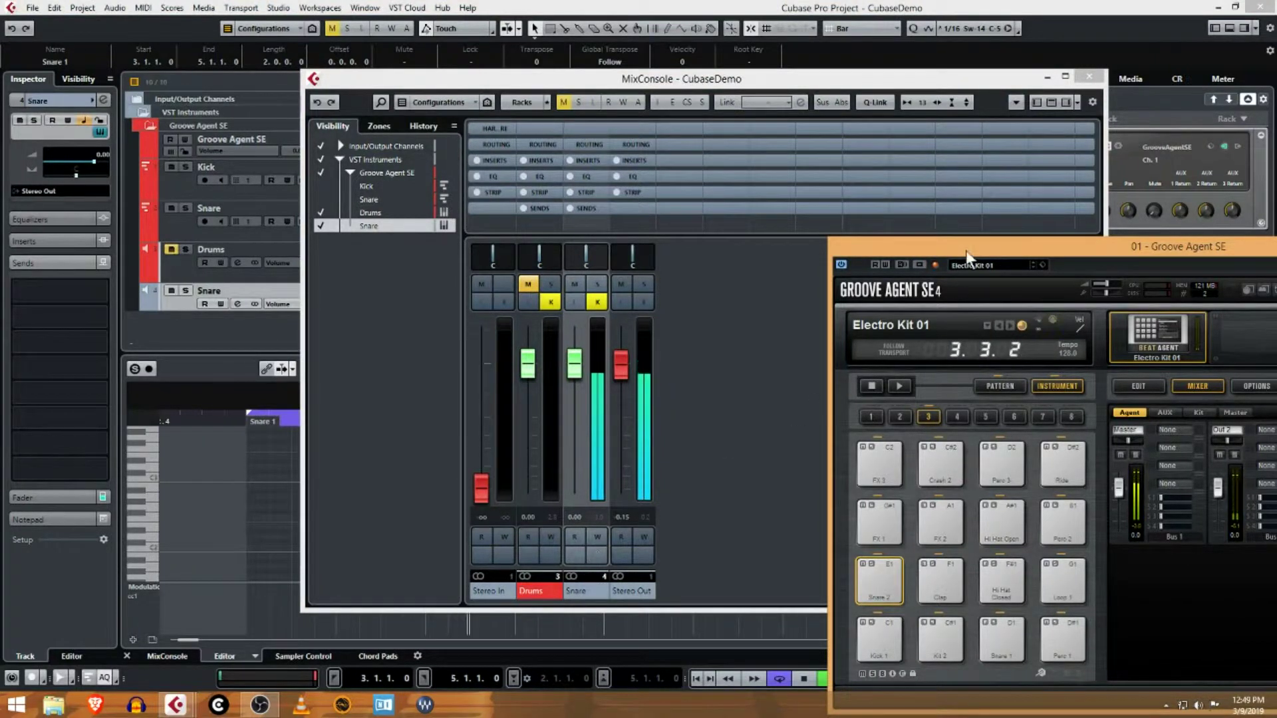
pyautogui.moveTo(966, 250); pyautogui.dragTo(630, 212)
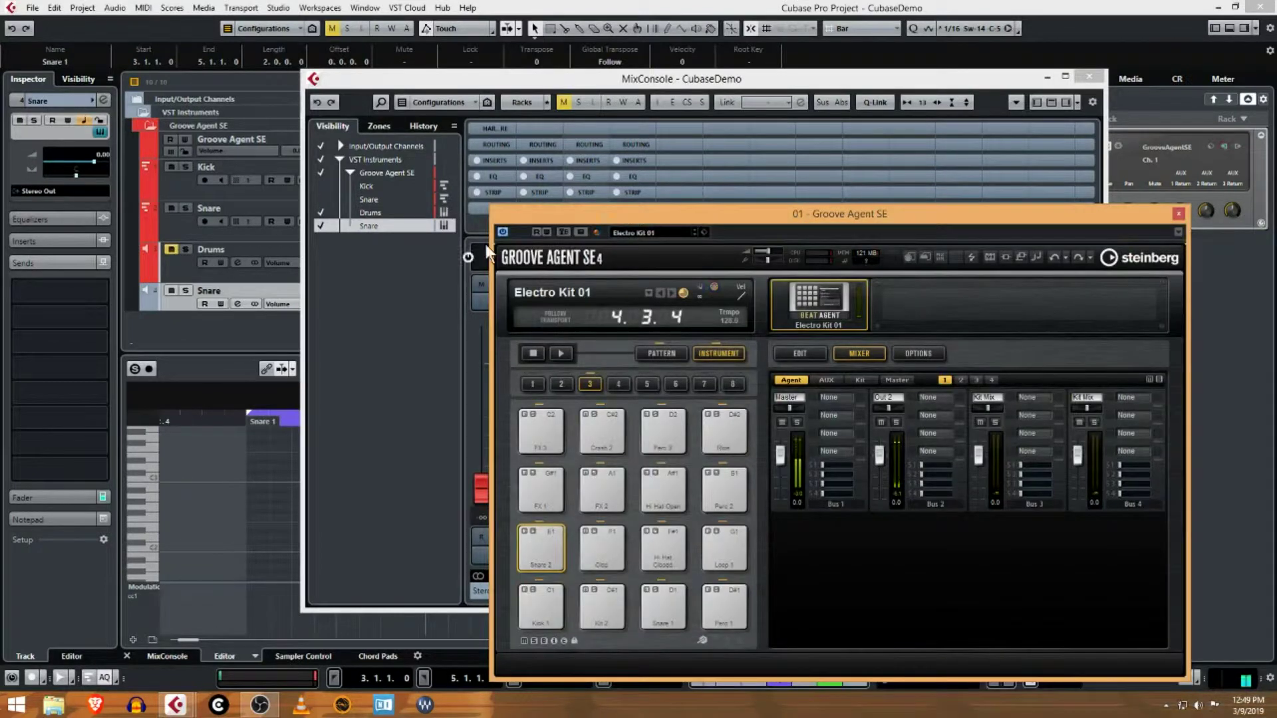
pyautogui.click(530, 619)
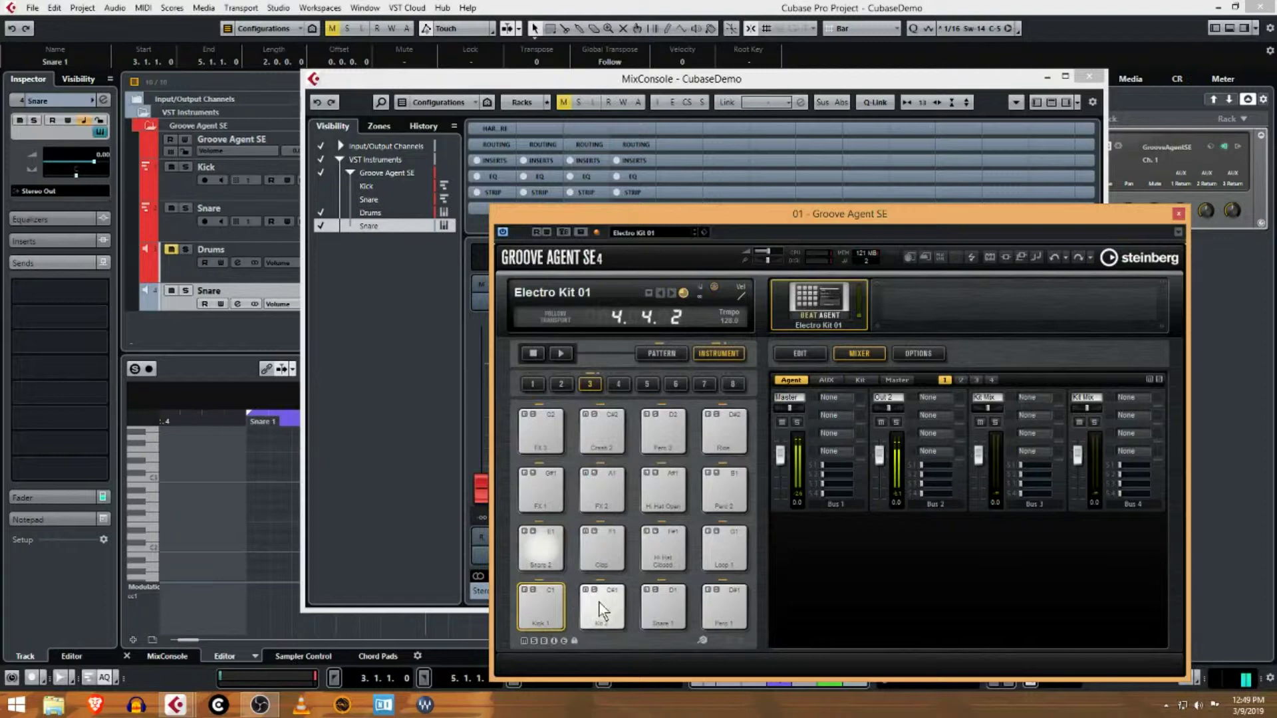
pyautogui.click(605, 620)
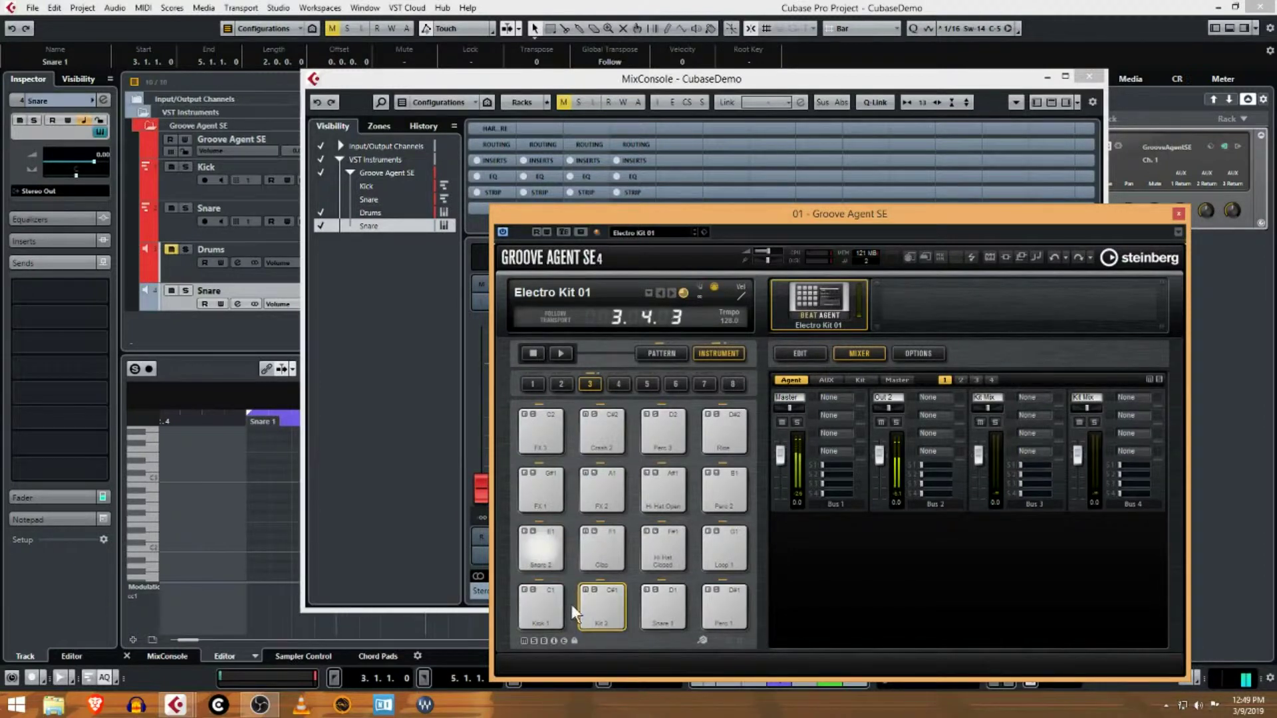
# Step: Mute the Snare track and rename the Drums track to 'Kick', fixing the typo
pyautogui.click(171, 291)
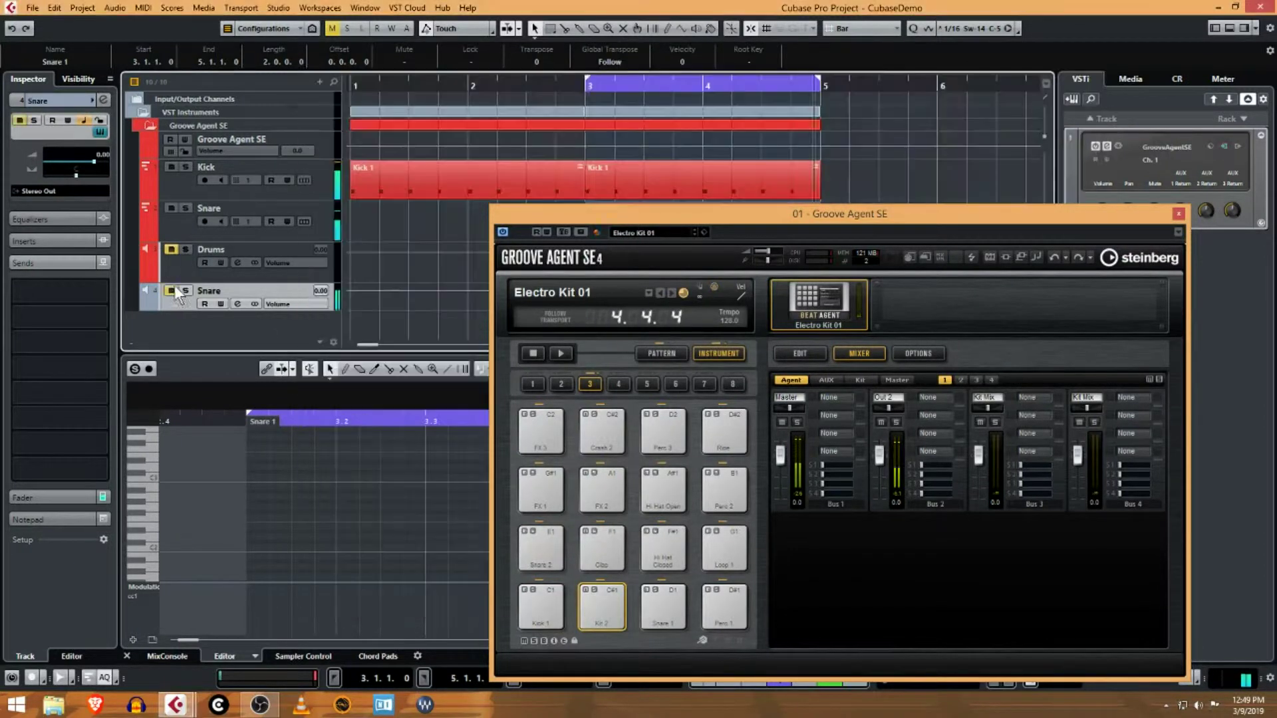
pyautogui.click(171, 249)
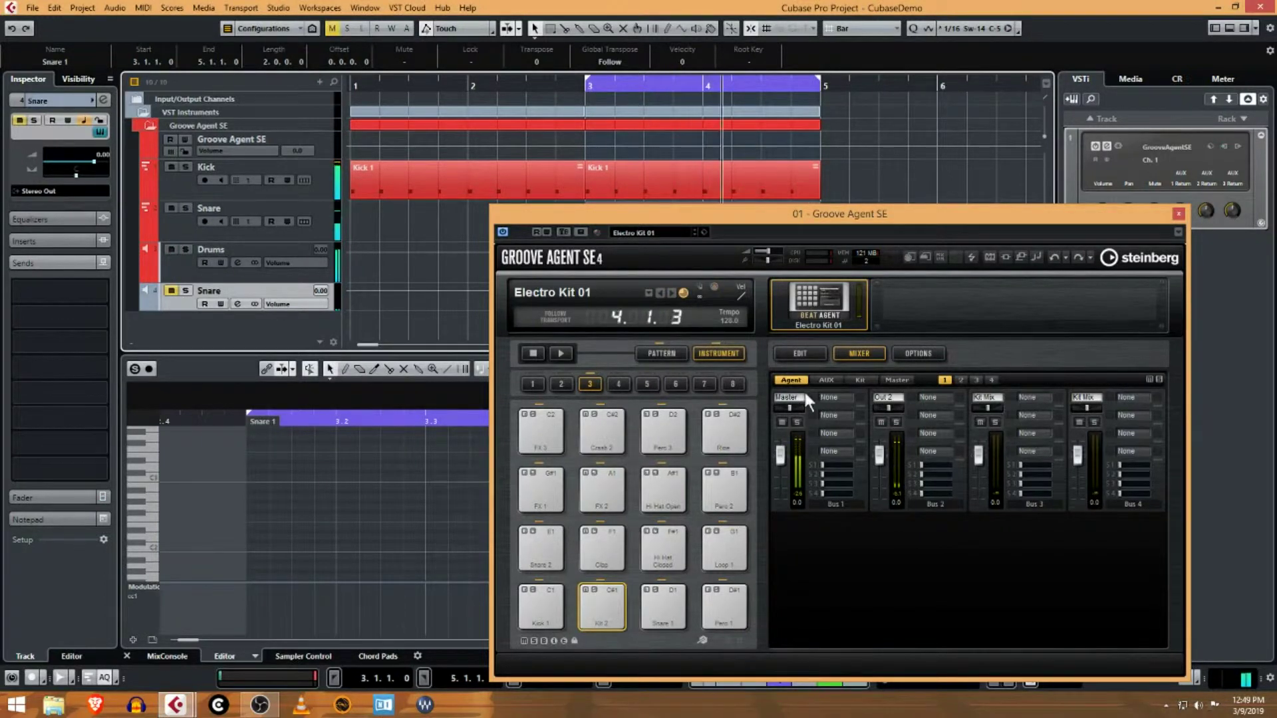
pyautogui.doubleClick(206, 250)
pyautogui.write('KJick')
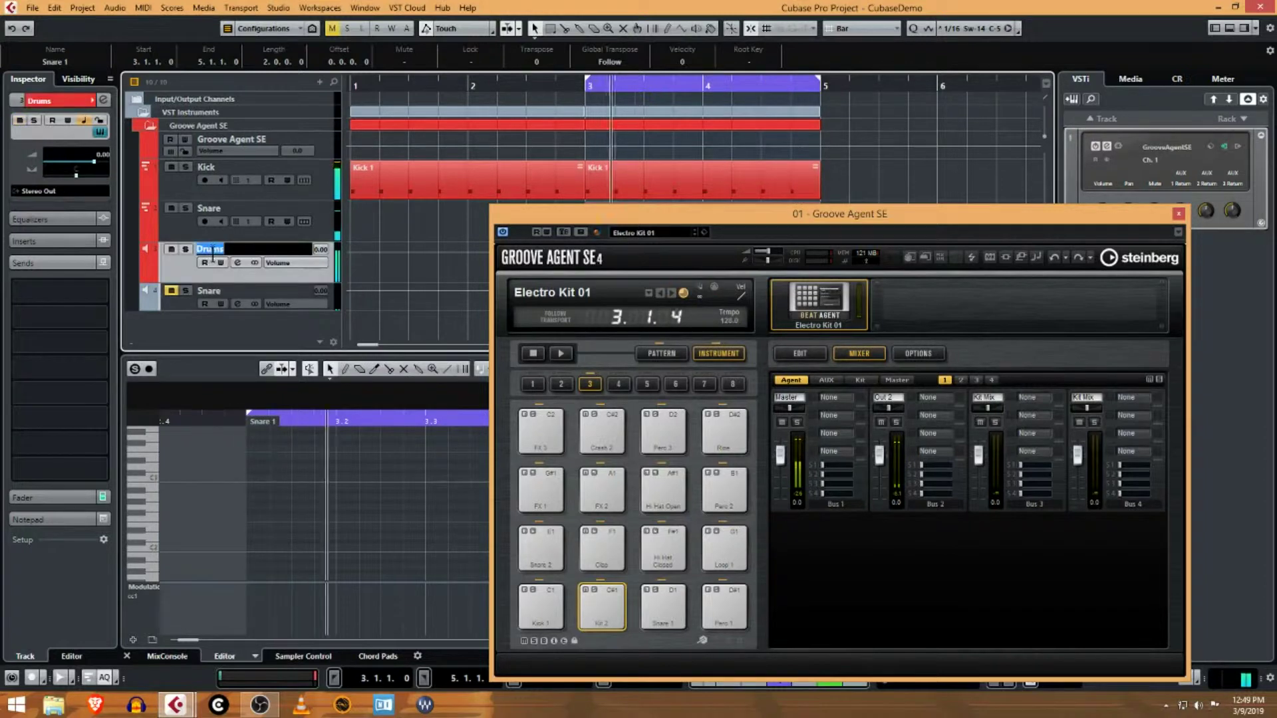
pyautogui.press('Left')
pyautogui.press('Left')
pyautogui.press('Left')
pyautogui.press('BackSpace')
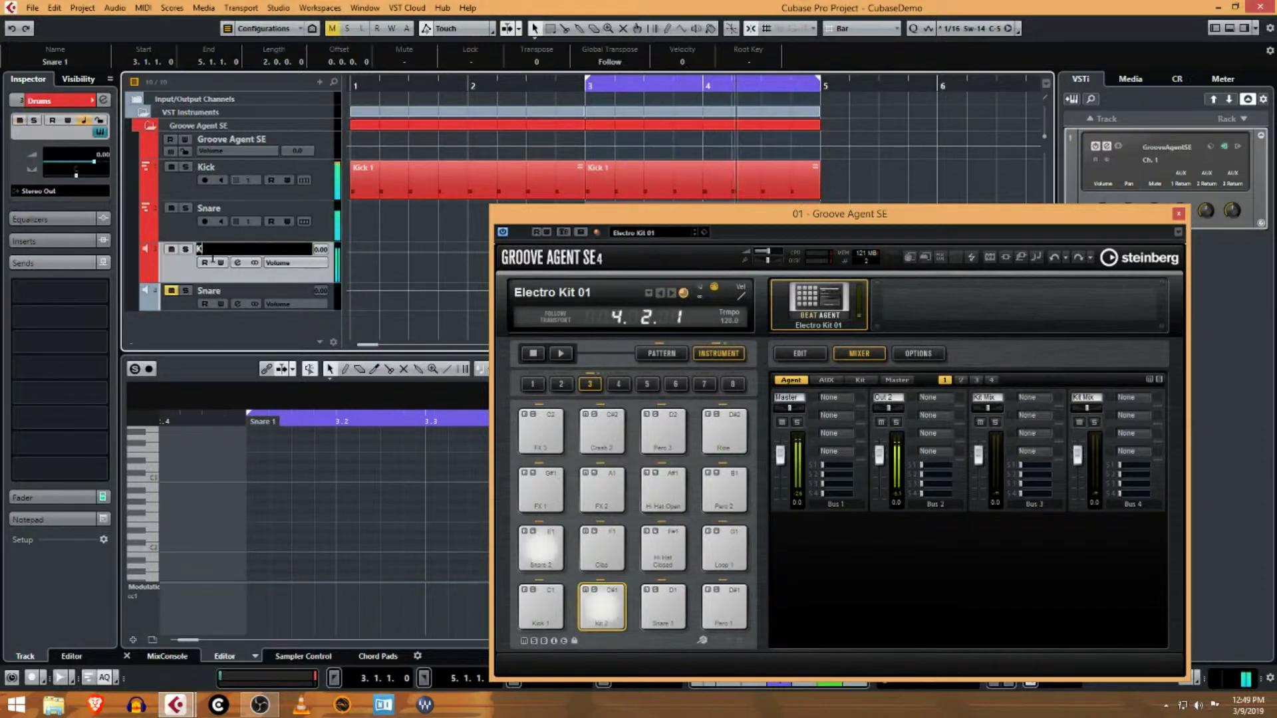
pyautogui.press('Return')
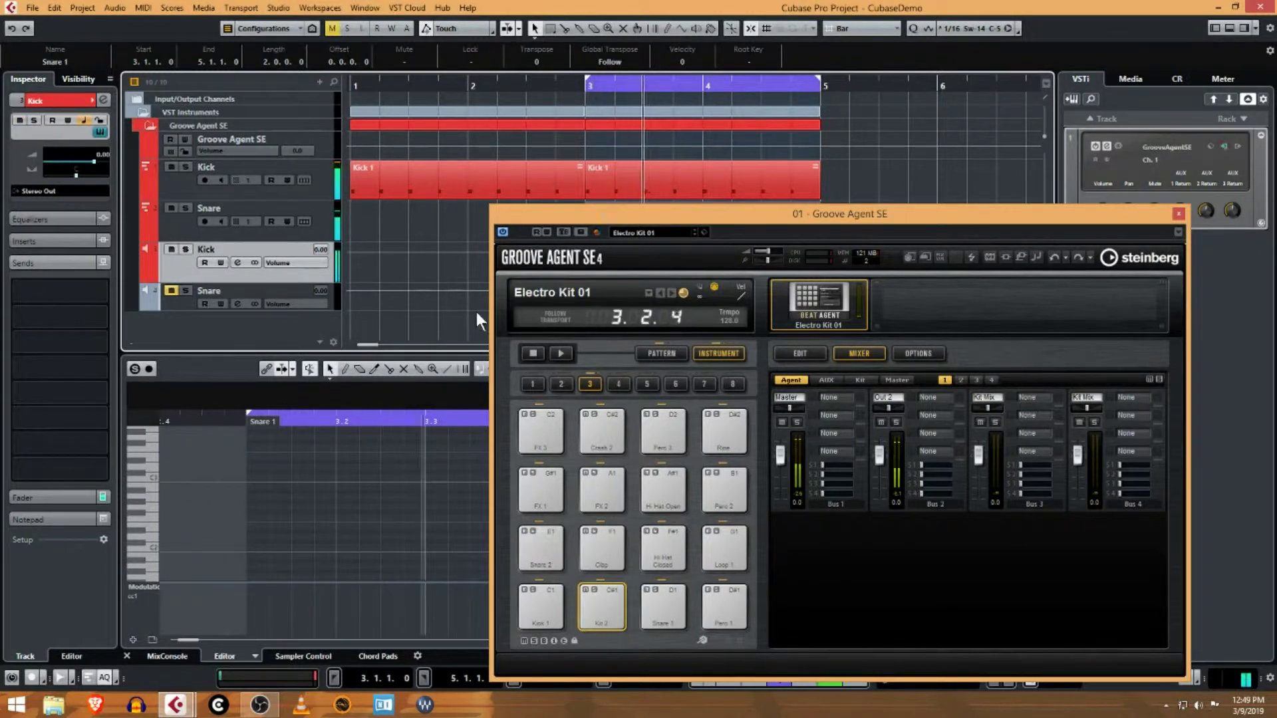
pyautogui.moveTo(663, 213); pyautogui.dragTo(709, 185)
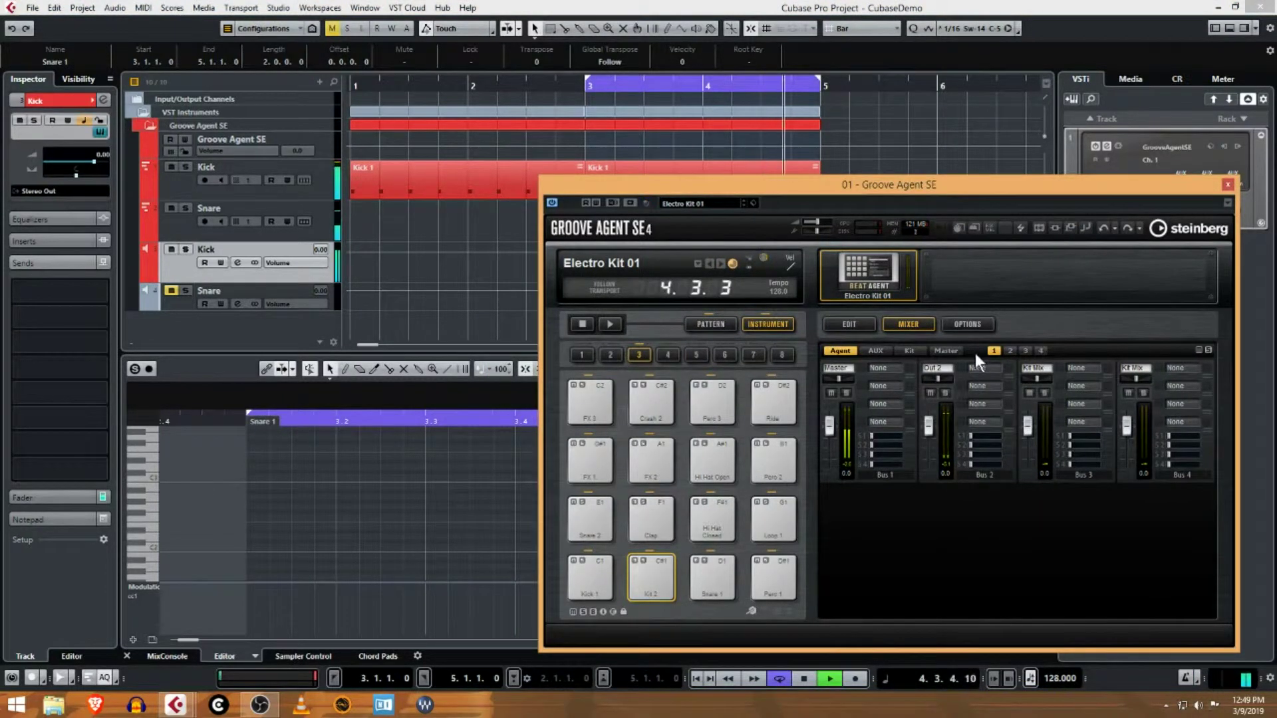
pyautogui.click(596, 516)
pyautogui.click(864, 324)
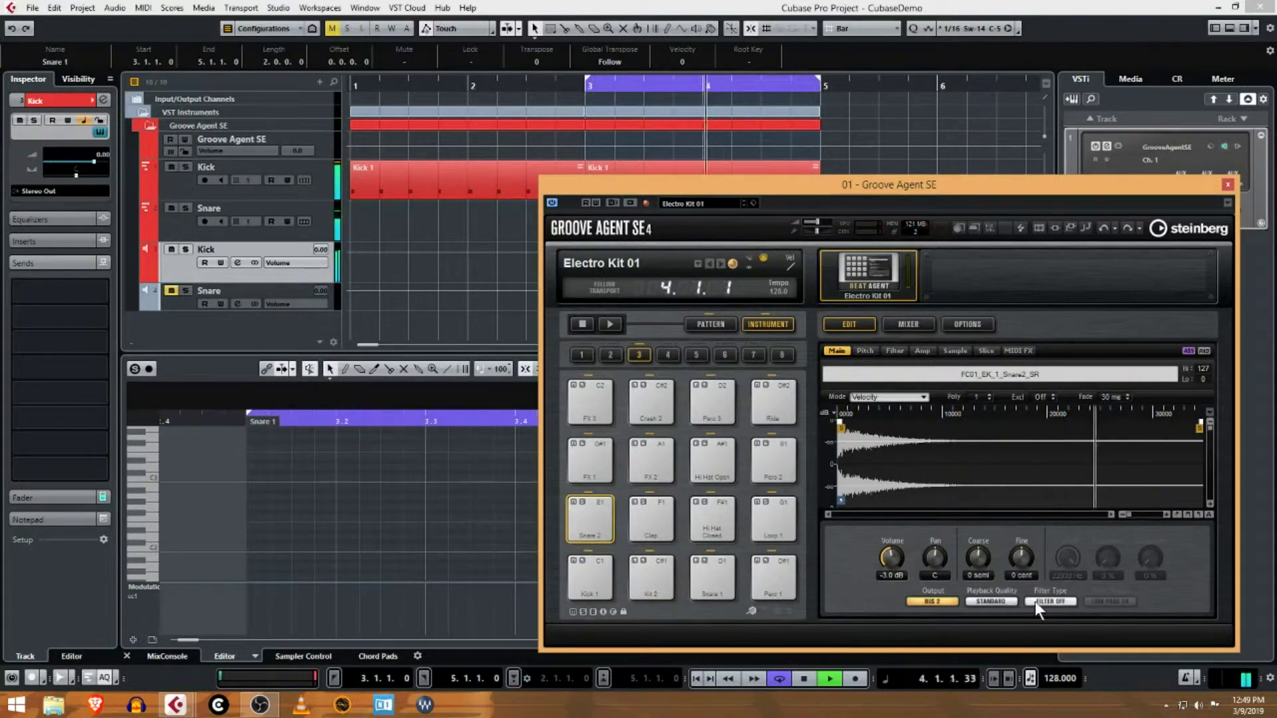
pyautogui.click(866, 351)
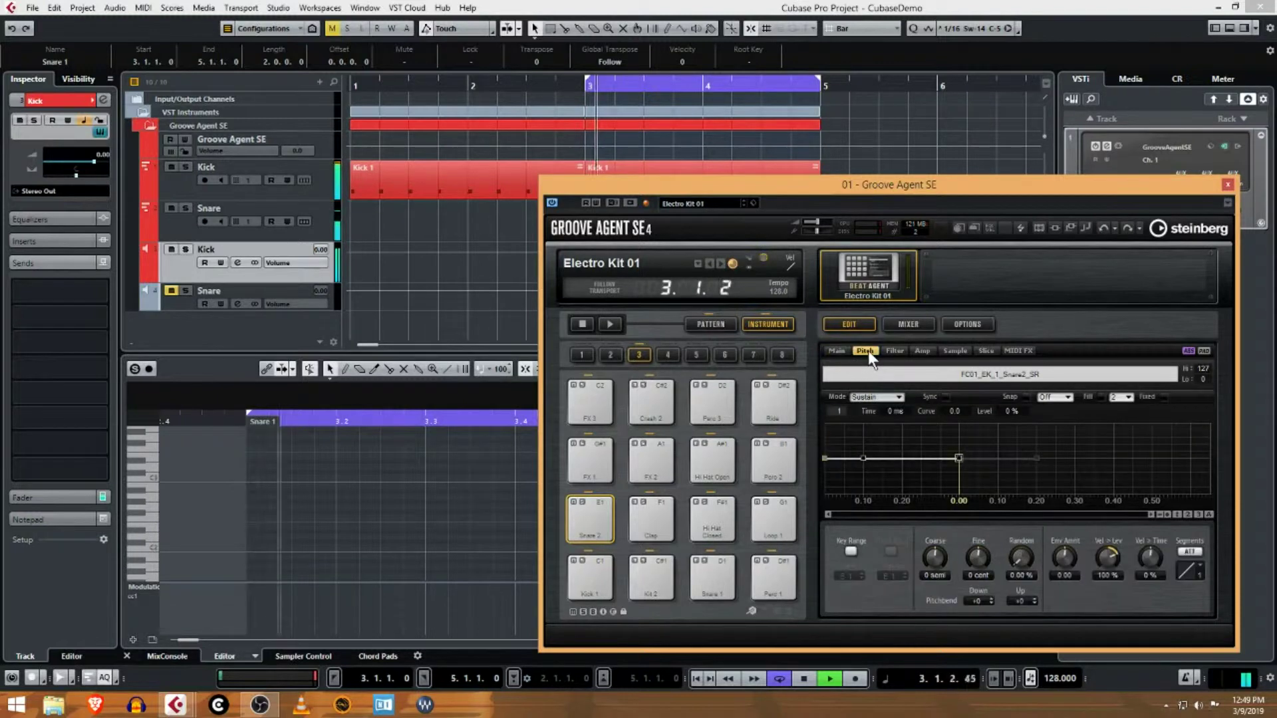
pyautogui.click(886, 350)
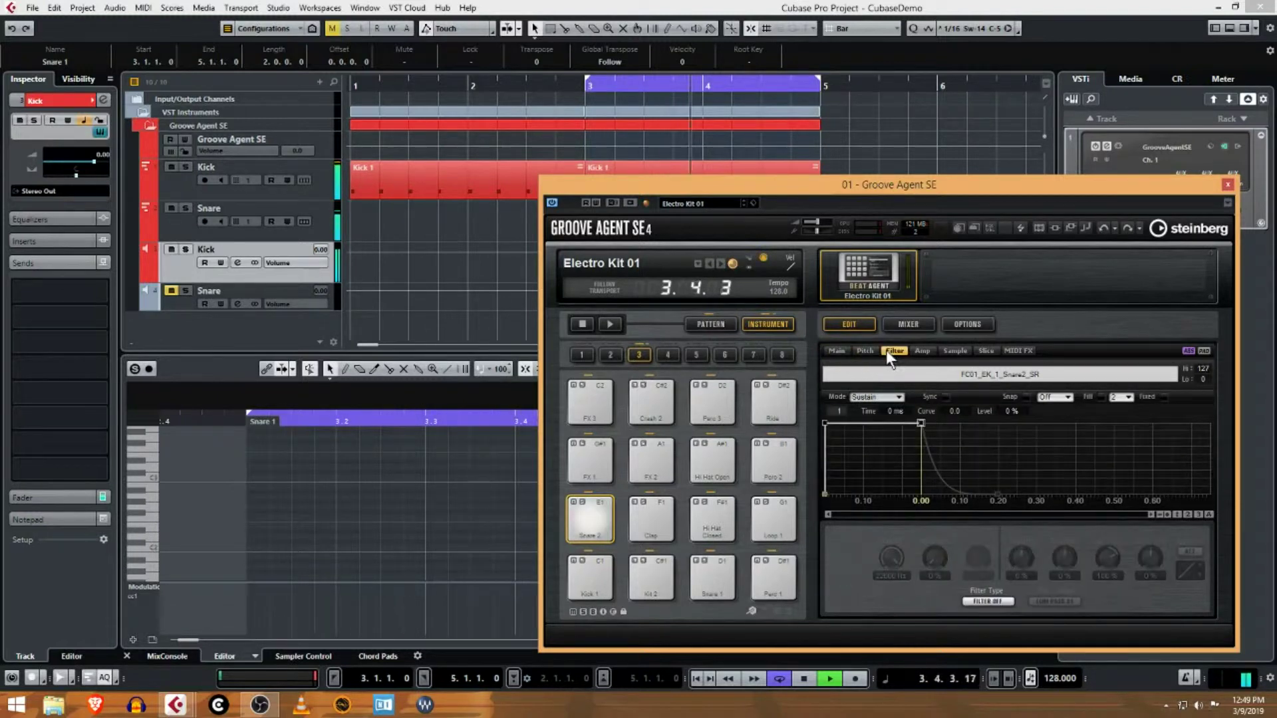
pyautogui.click(926, 353)
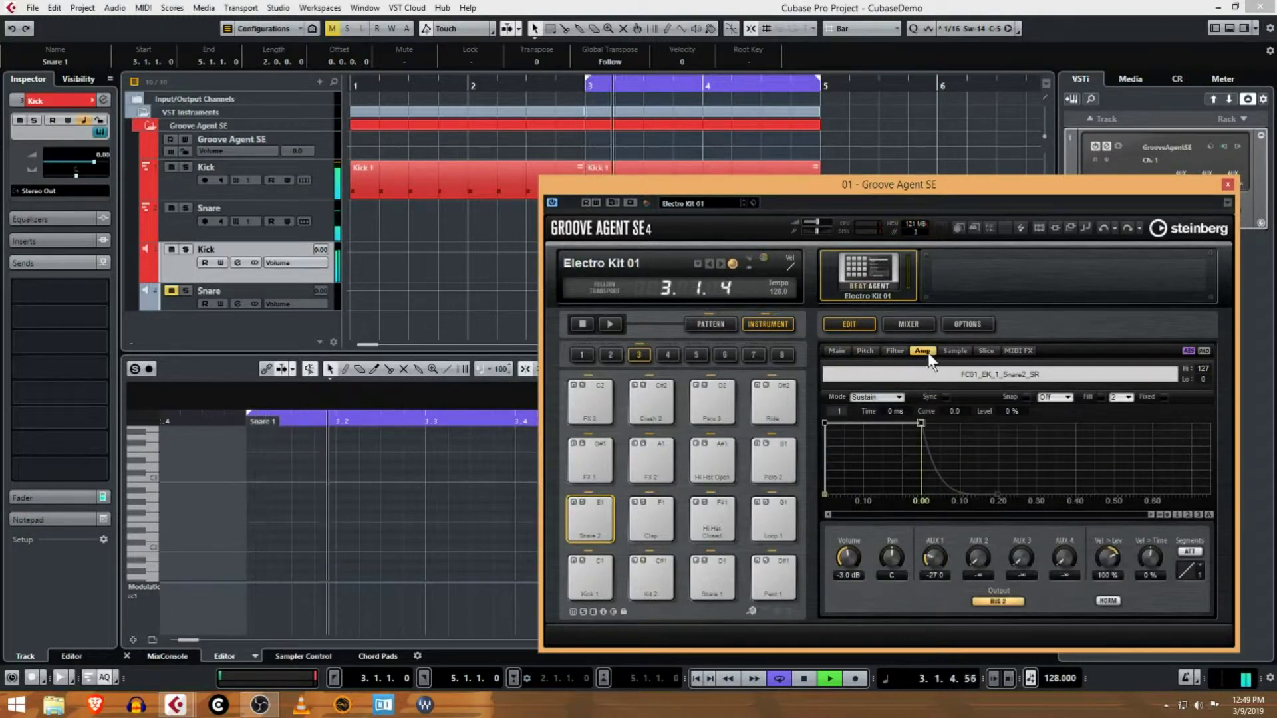
pyautogui.click(1017, 351)
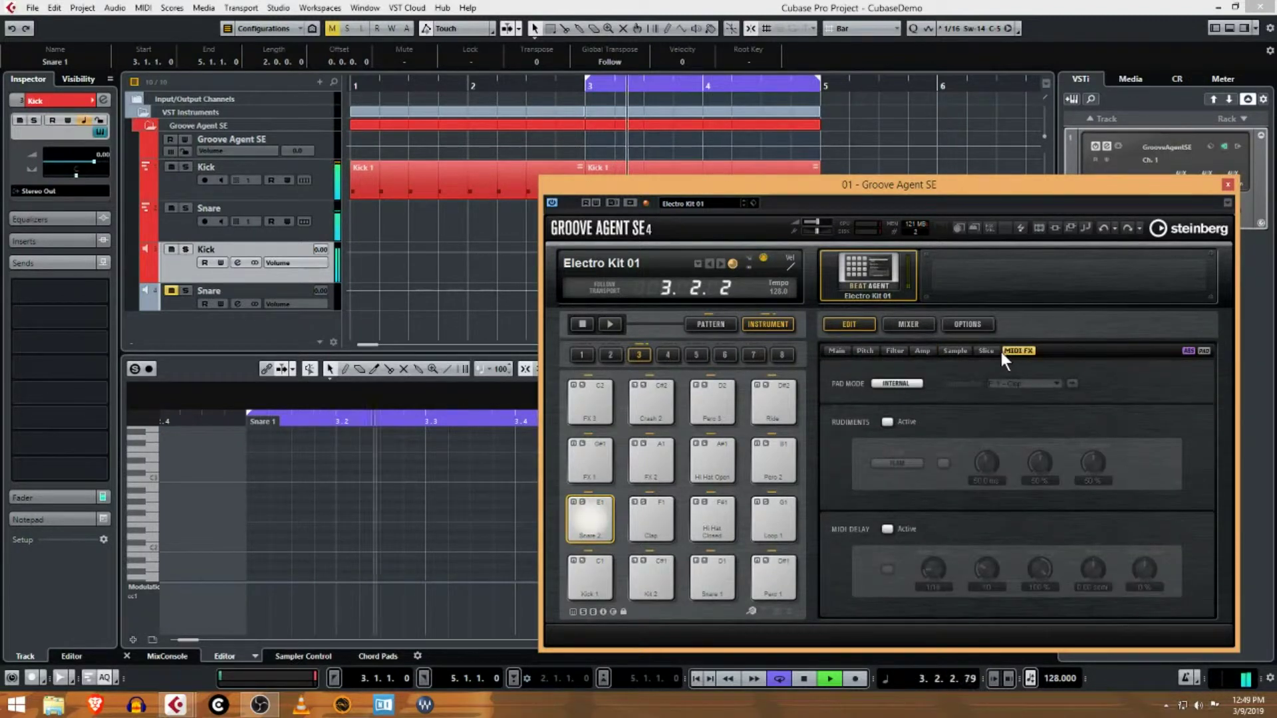
pyautogui.click(988, 351)
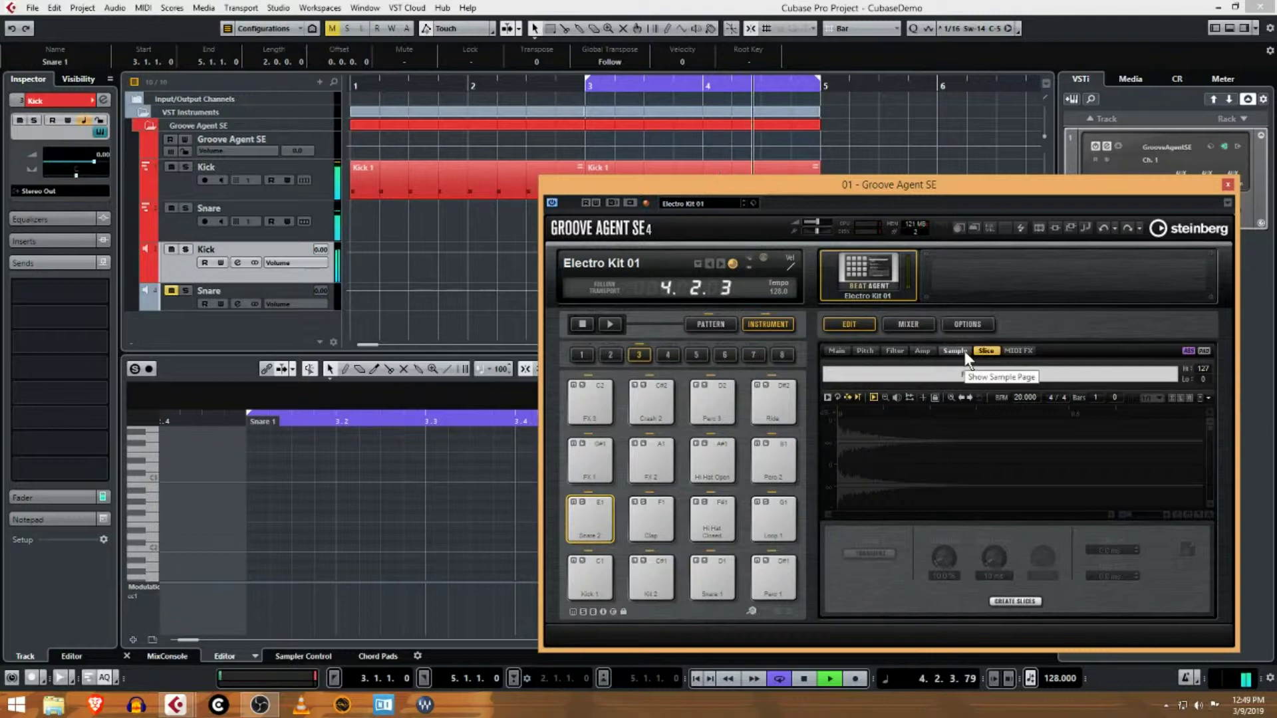
pyautogui.click(910, 325)
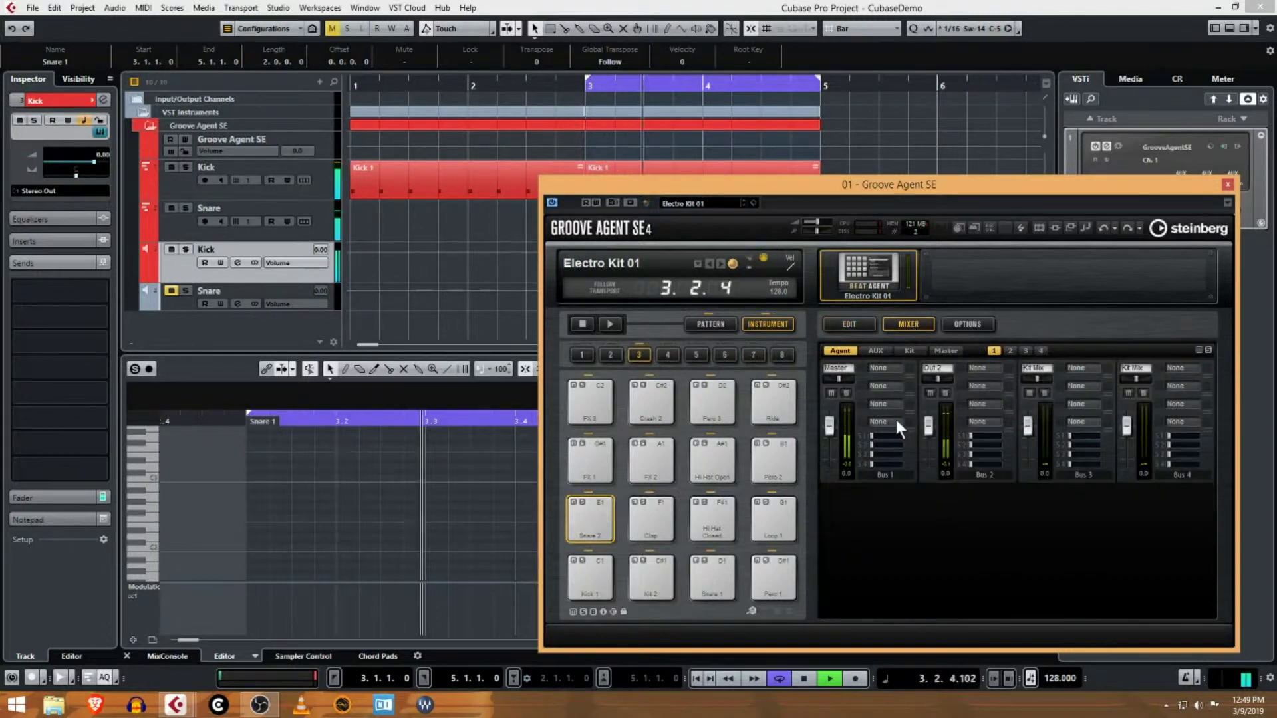
# Step: Set AUX FX 1 (Reverb), AUX FX 2 and AUX FX 3 (Multi Delay) effect slots to None
pyautogui.click(882, 353)
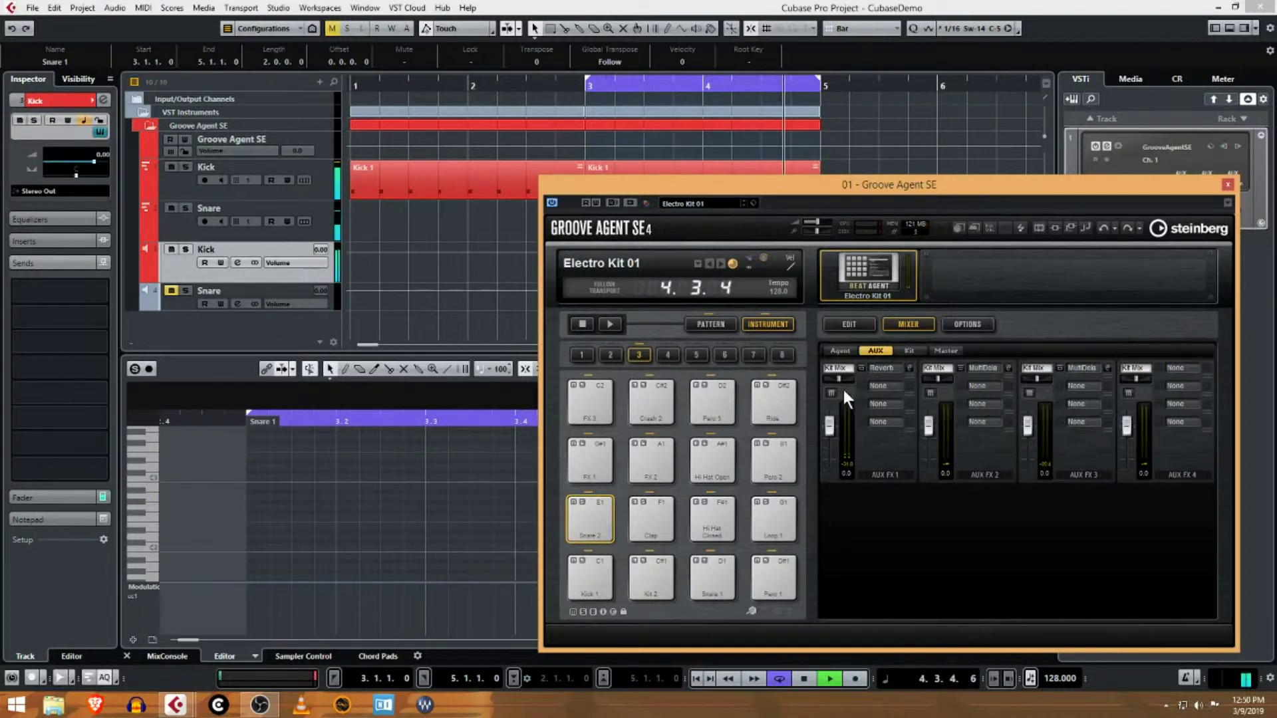
pyautogui.click(886, 369)
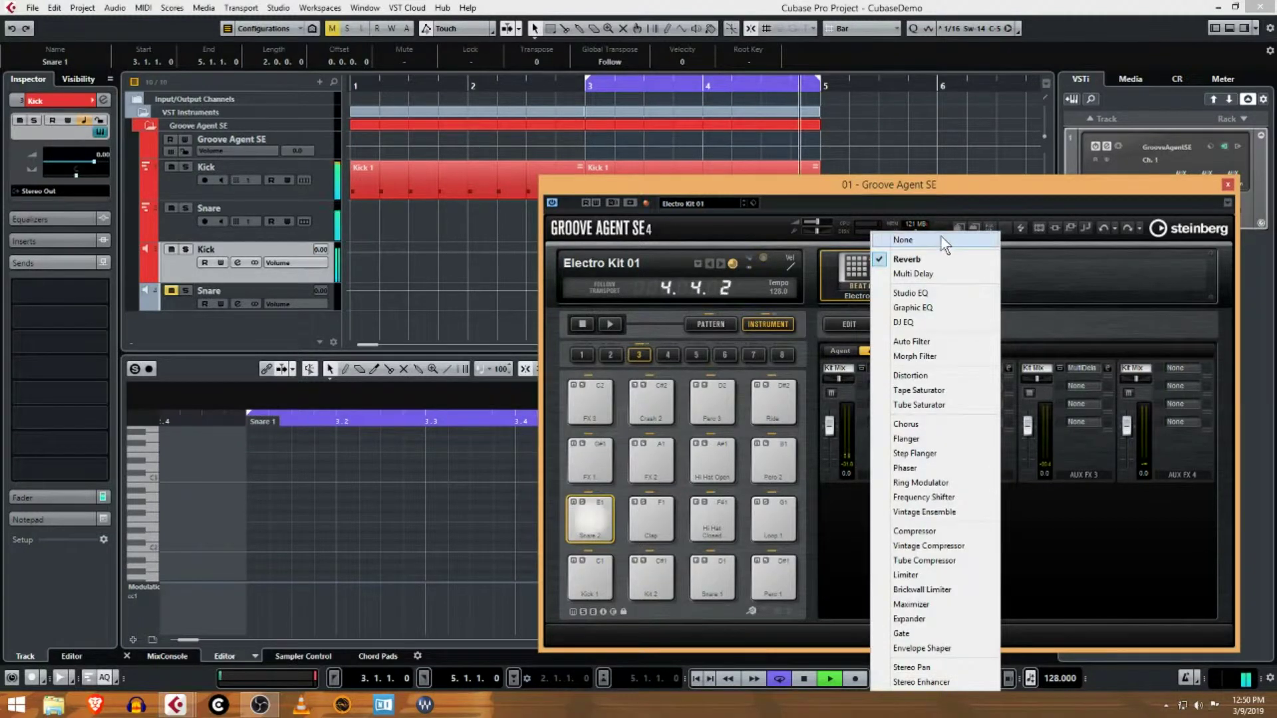
pyautogui.click(903, 239)
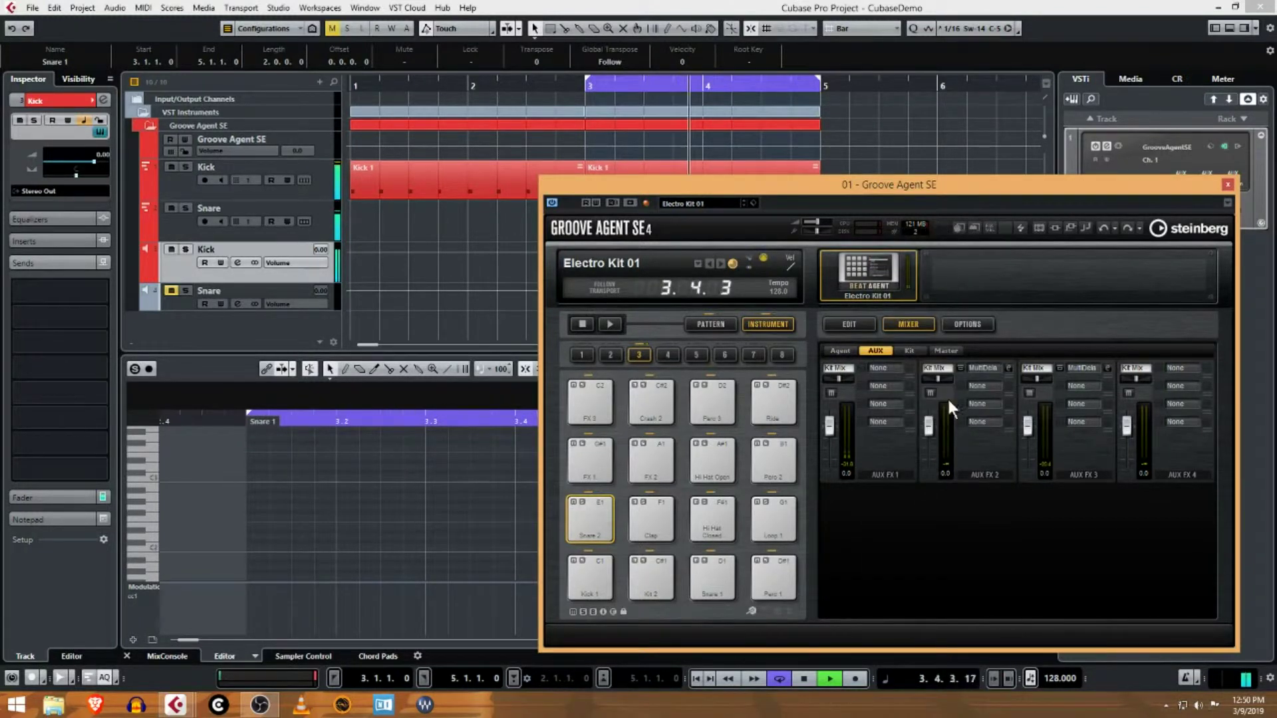
pyautogui.click(983, 368)
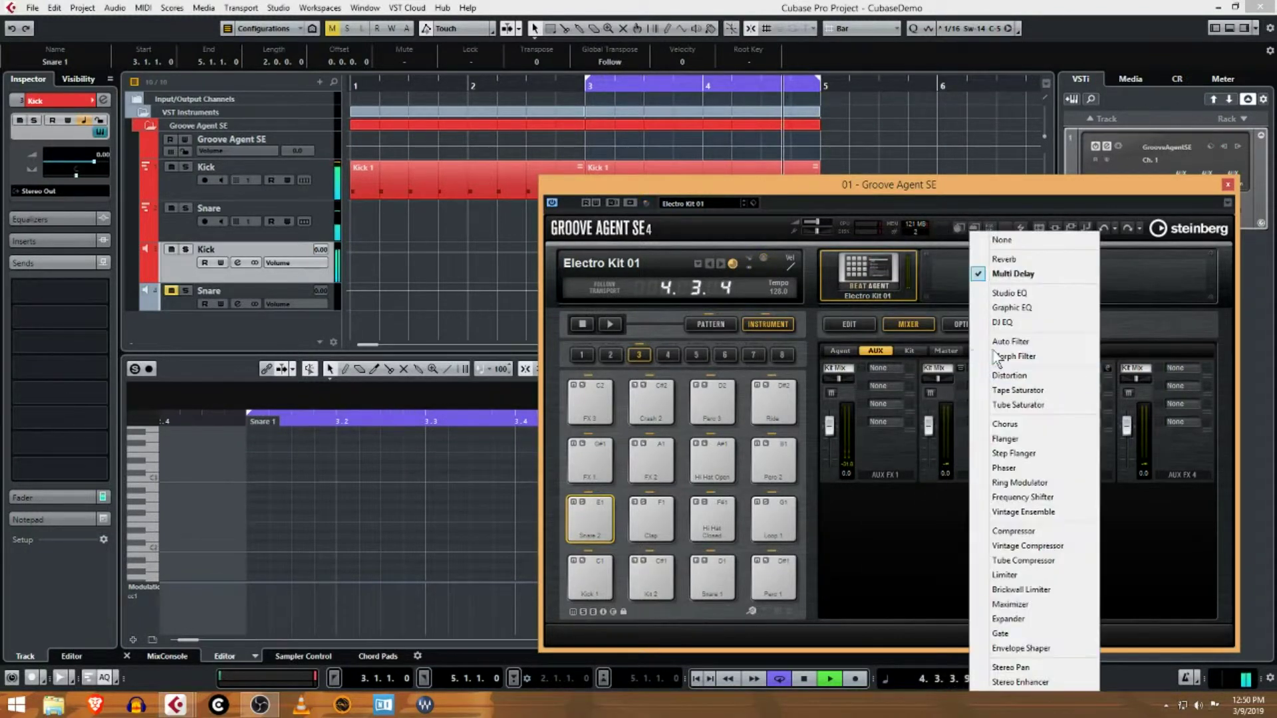
pyautogui.click(1001, 240)
pyautogui.click(1084, 370)
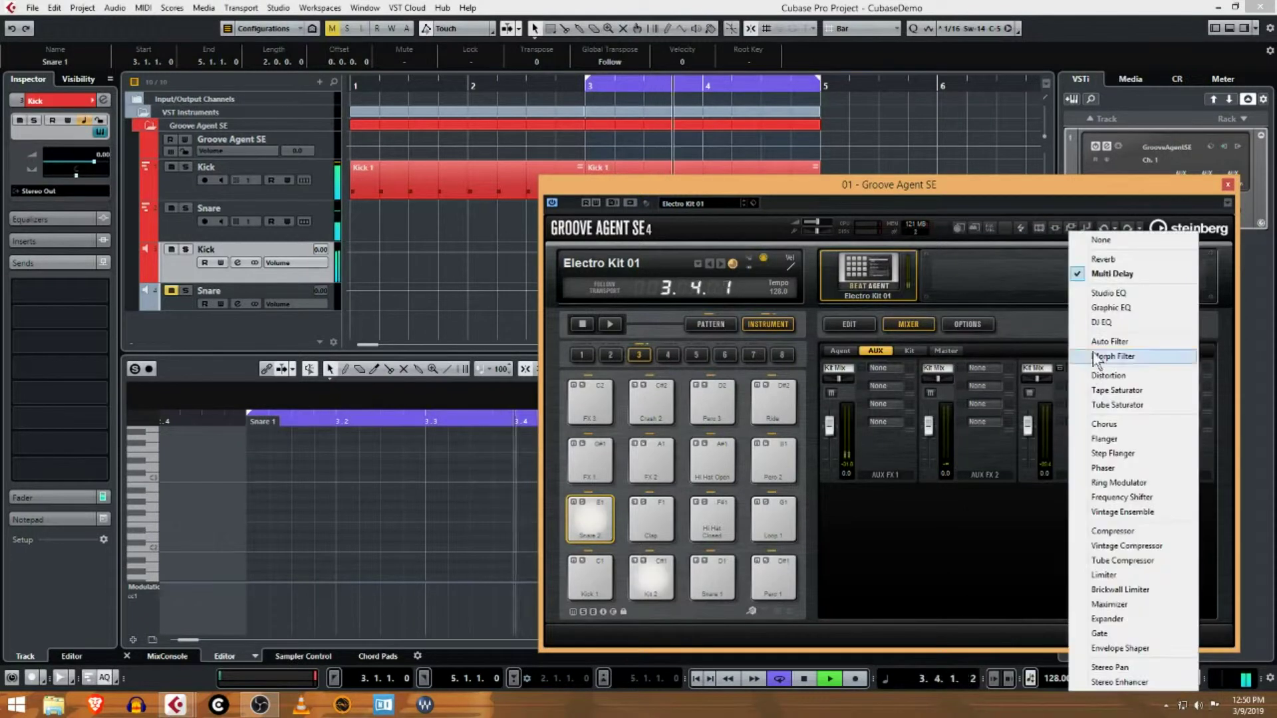
pyautogui.click(1101, 240)
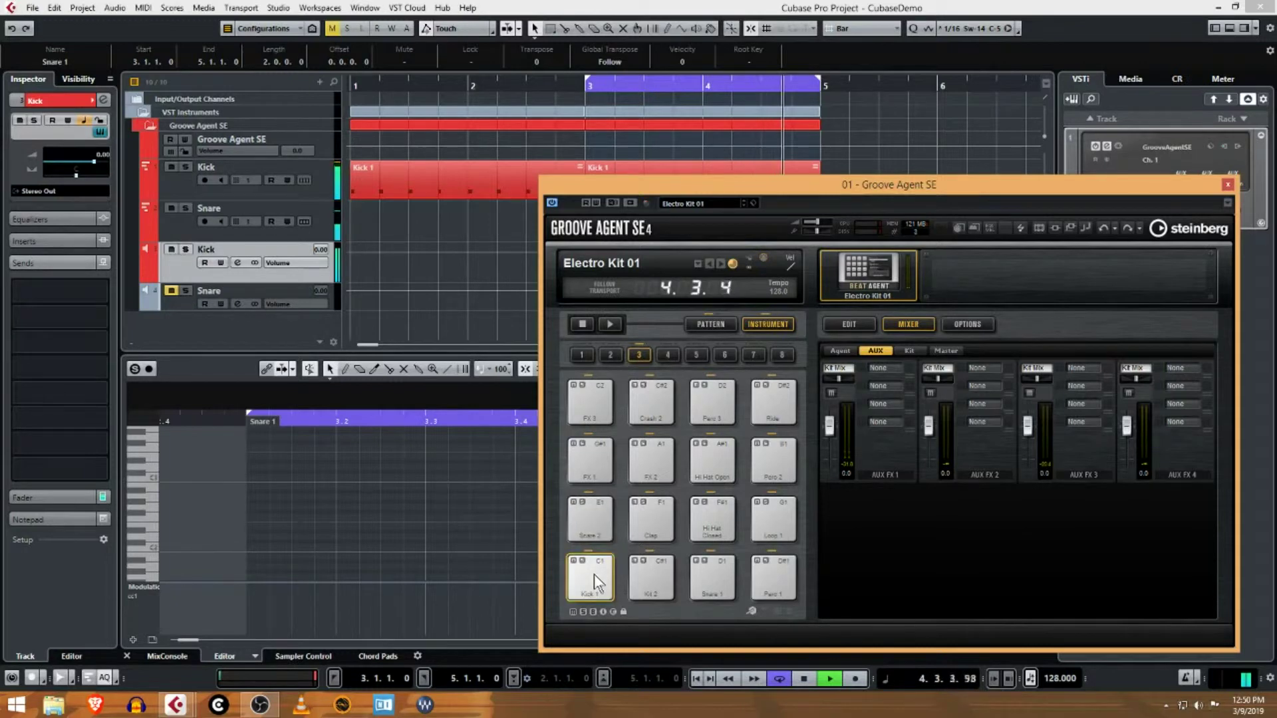
# Step: Select the Kit 2 pad in Groove Agent SE's pad grid to audition it
pyautogui.click(652, 583)
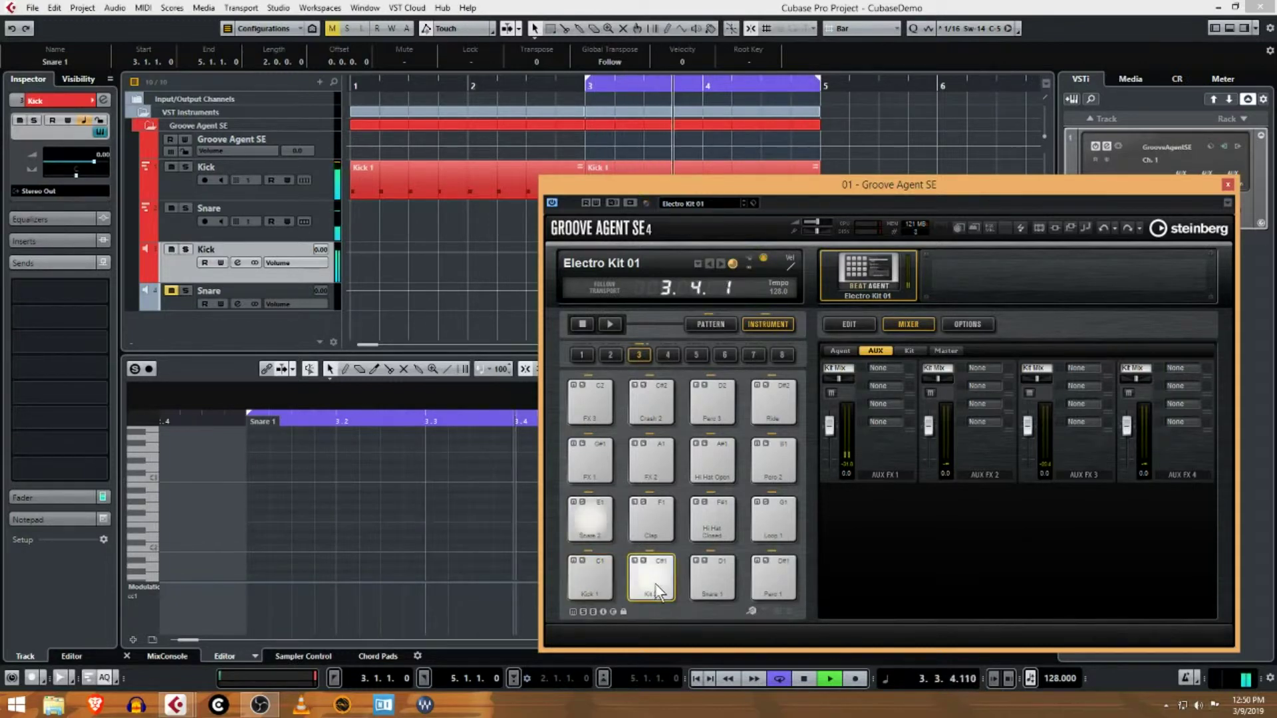
# Step: Open the pad sound editing page and review the Kit 2 and Snare 2 sample and output settings
pyautogui.click(851, 319)
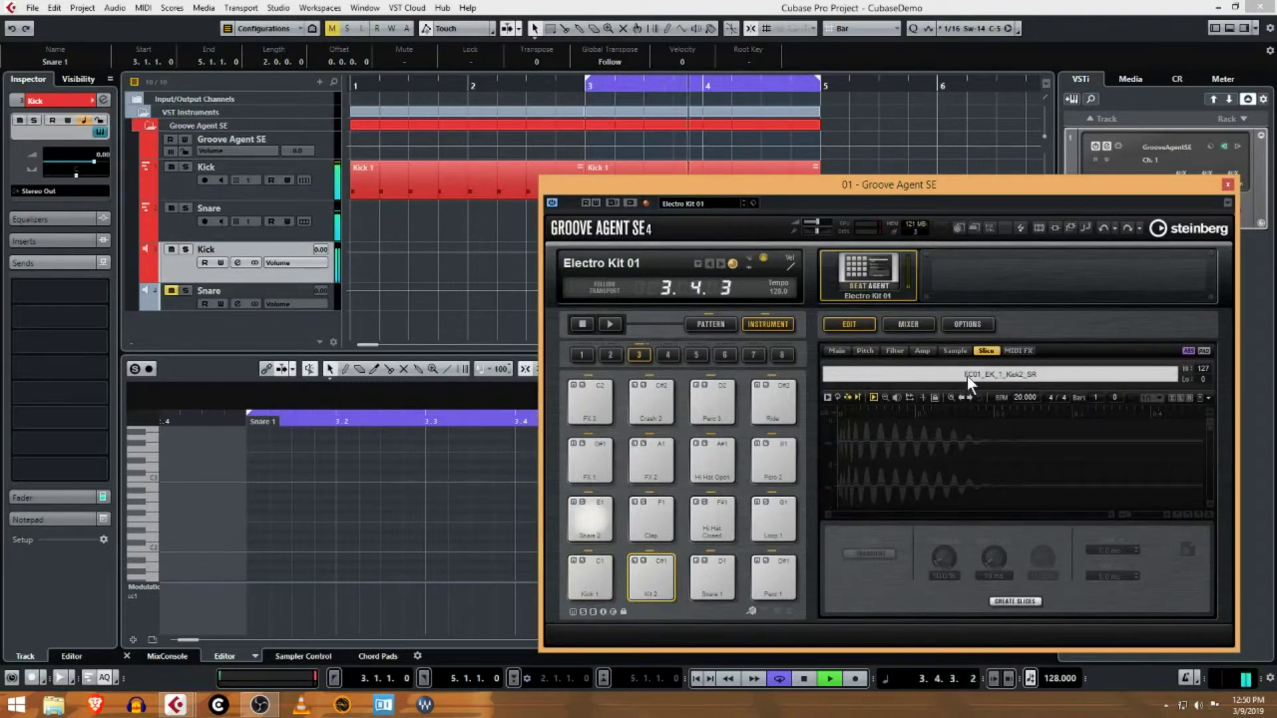
pyautogui.click(1018, 350)
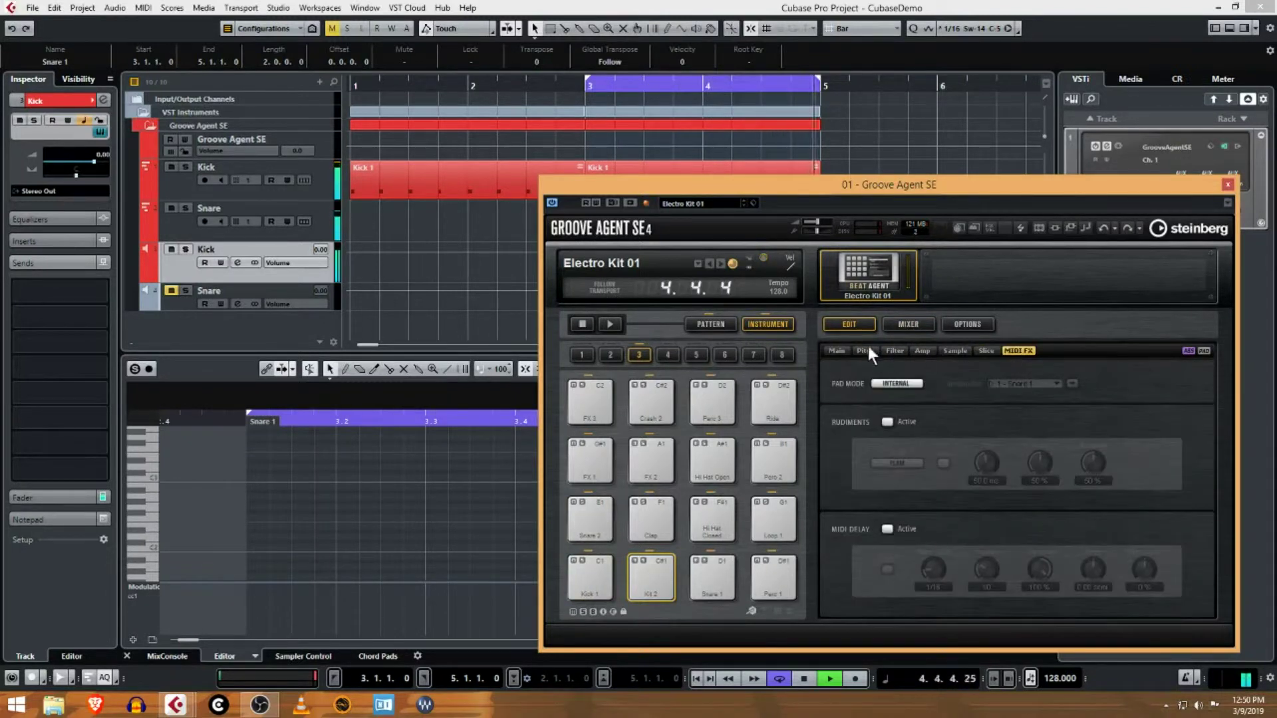
pyautogui.click(835, 350)
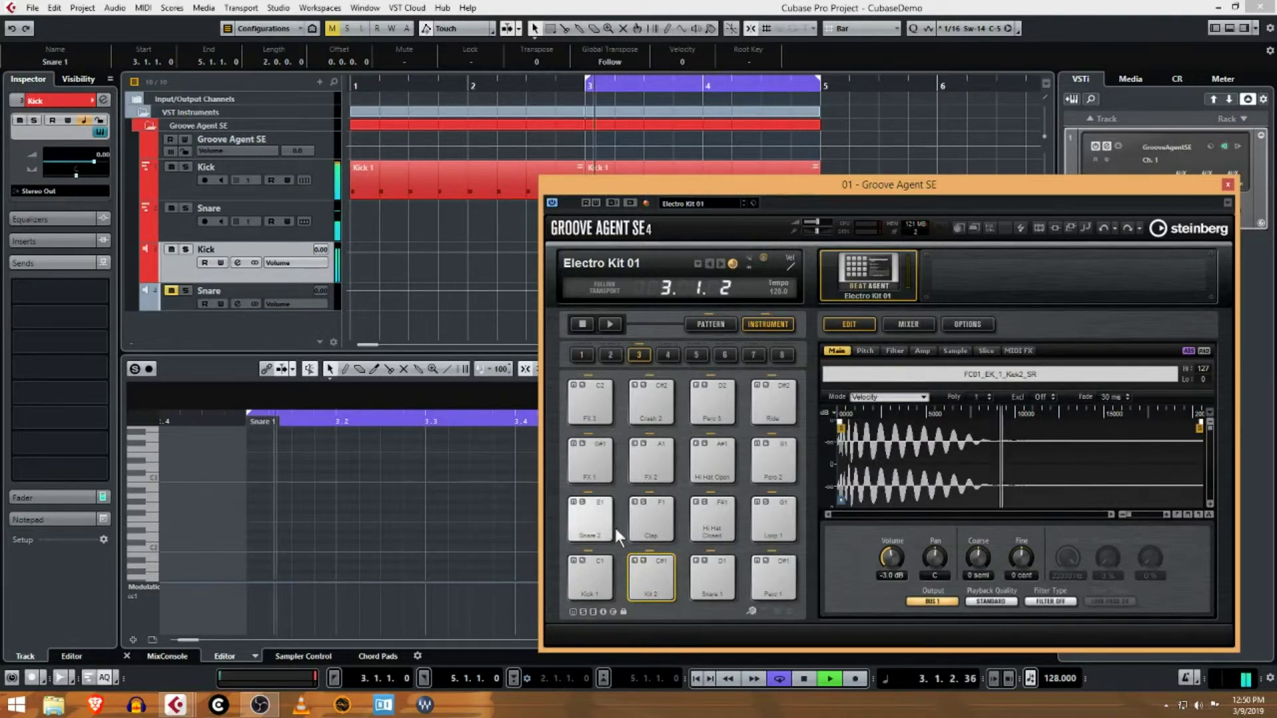
pyautogui.click(598, 524)
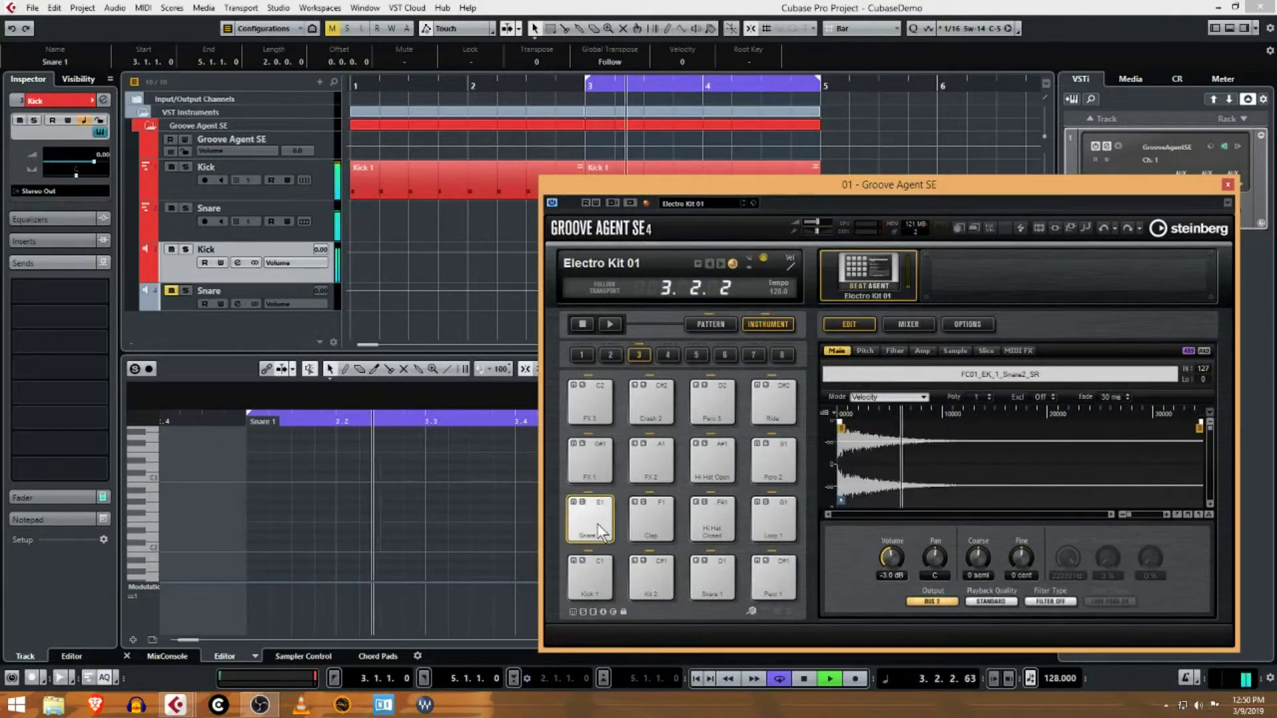
pyautogui.click(661, 597)
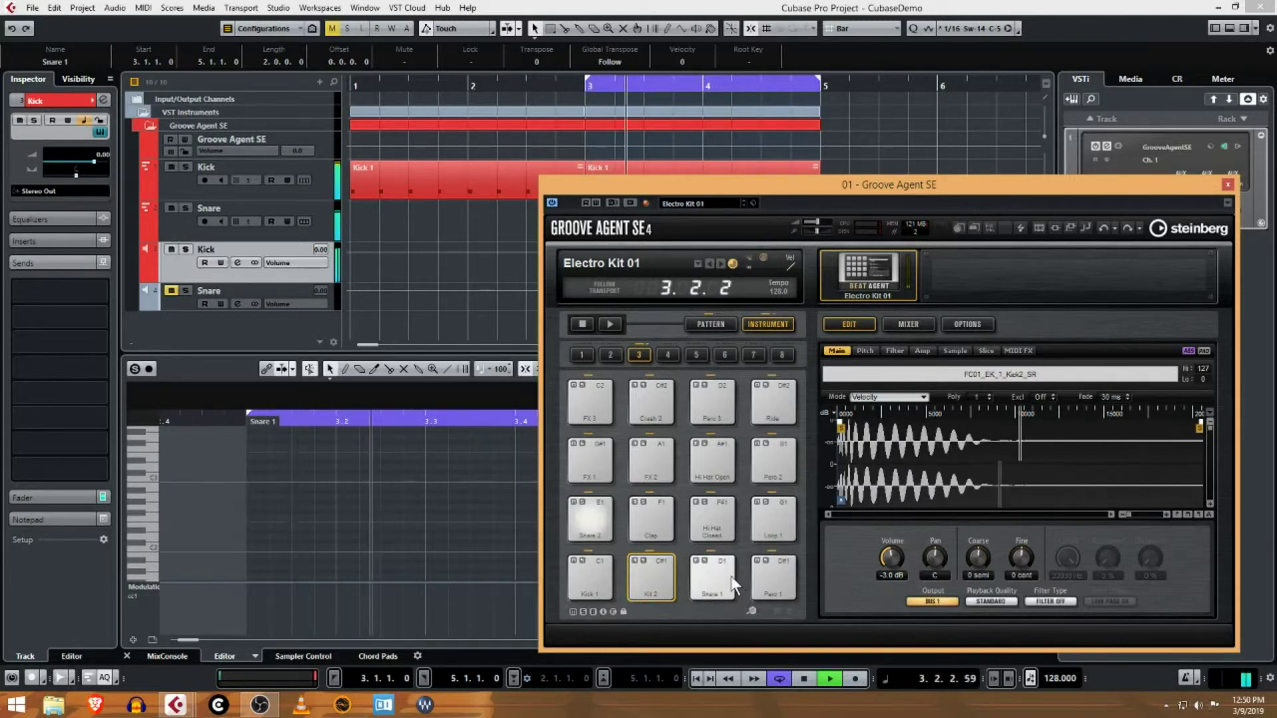
# Step: Set both the Hi Hat Closed and Hi Hat Open pads to output Bus 3
pyautogui.click(716, 533)
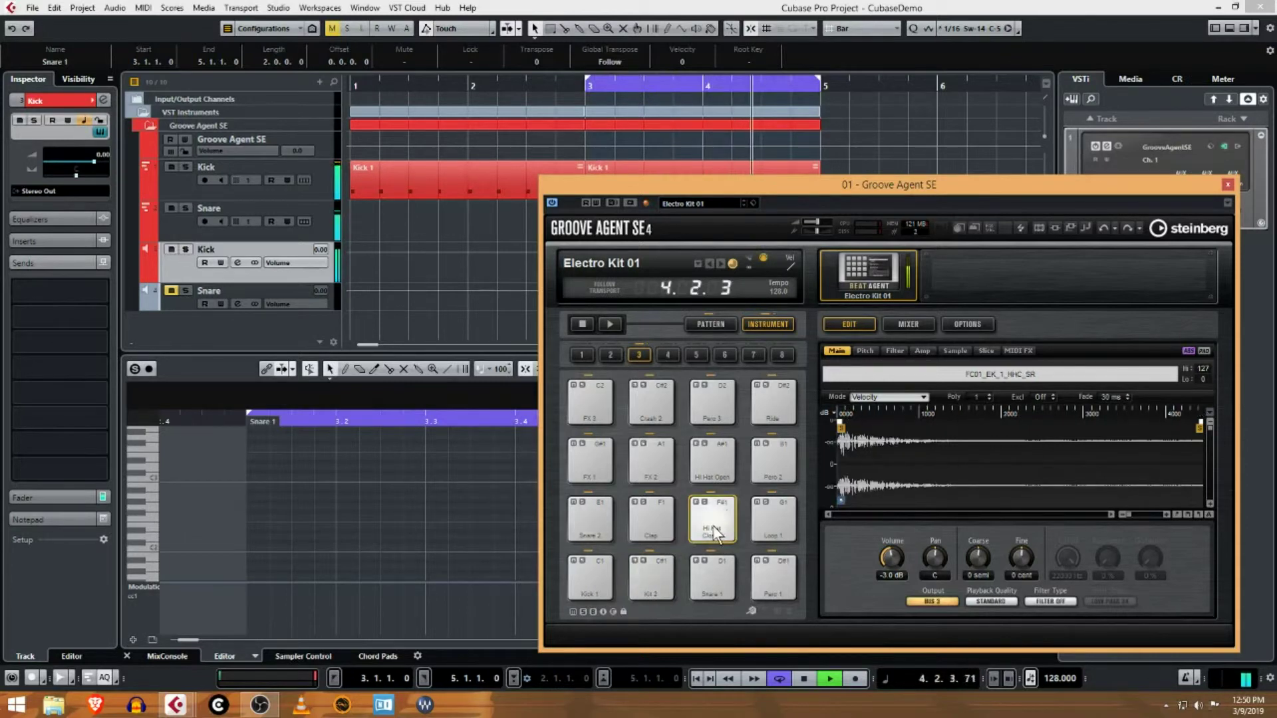
pyautogui.click(712, 458)
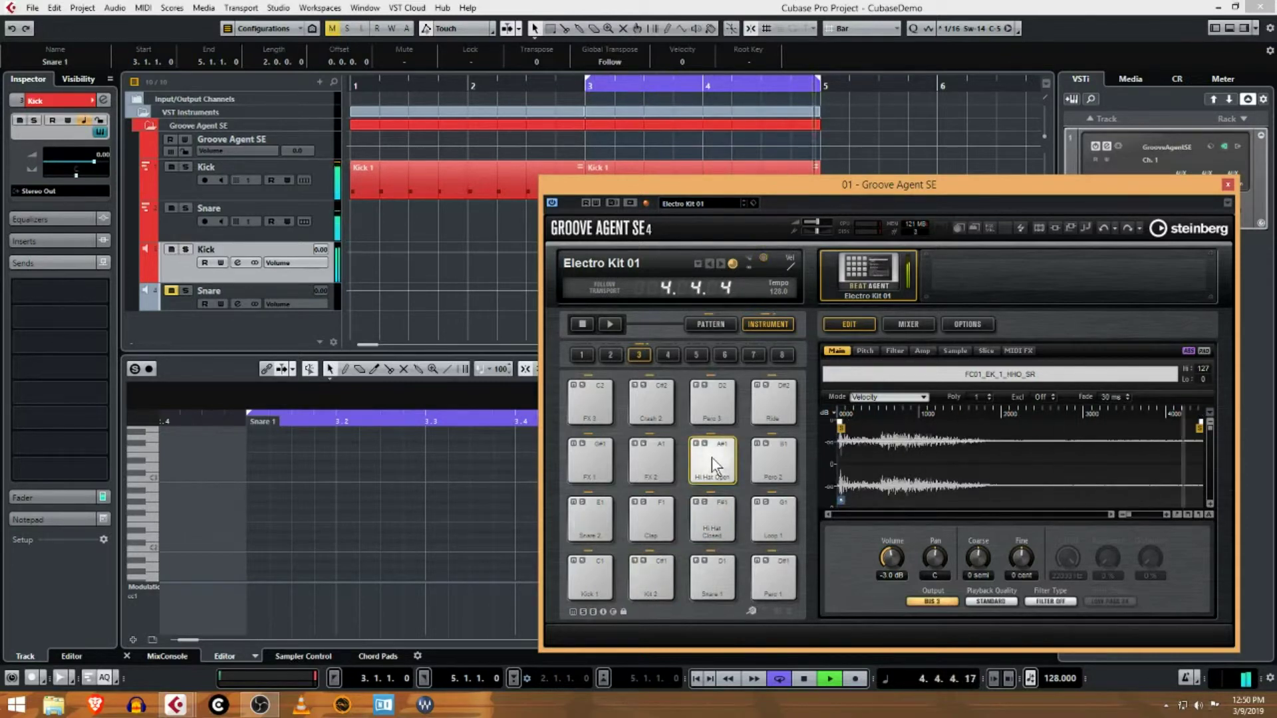
pyautogui.click(723, 506)
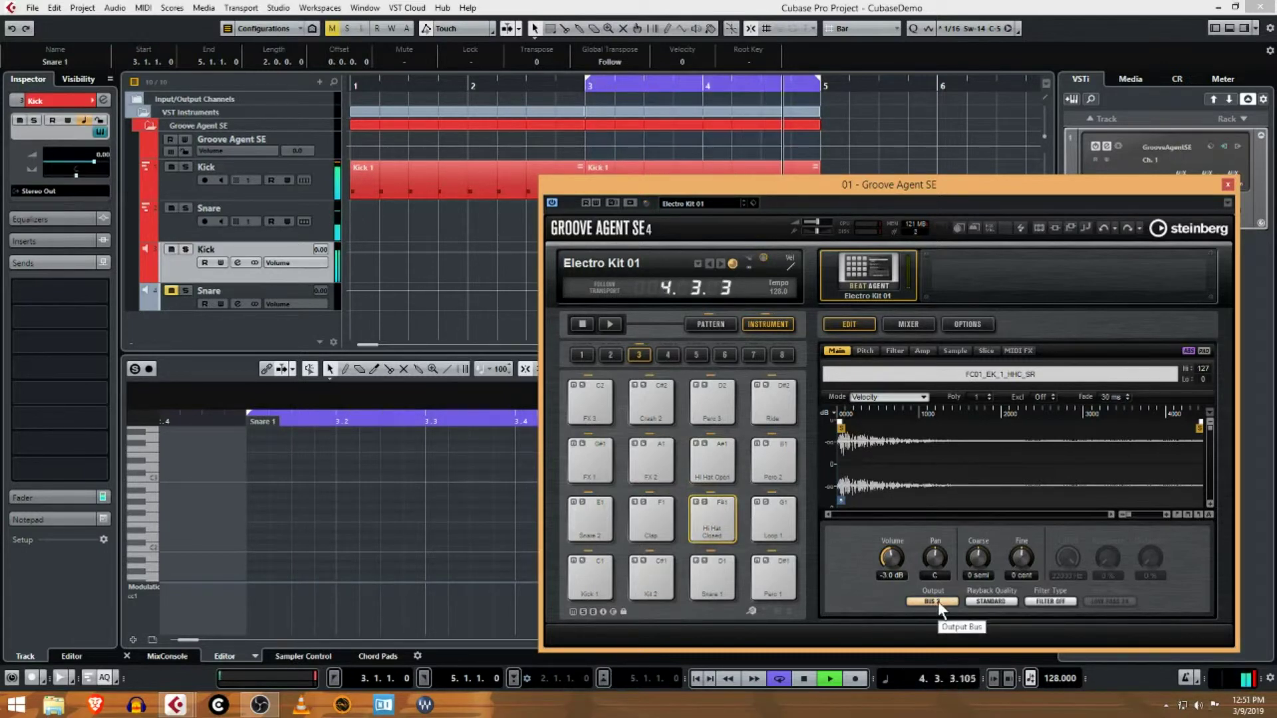
pyautogui.click(712, 459)
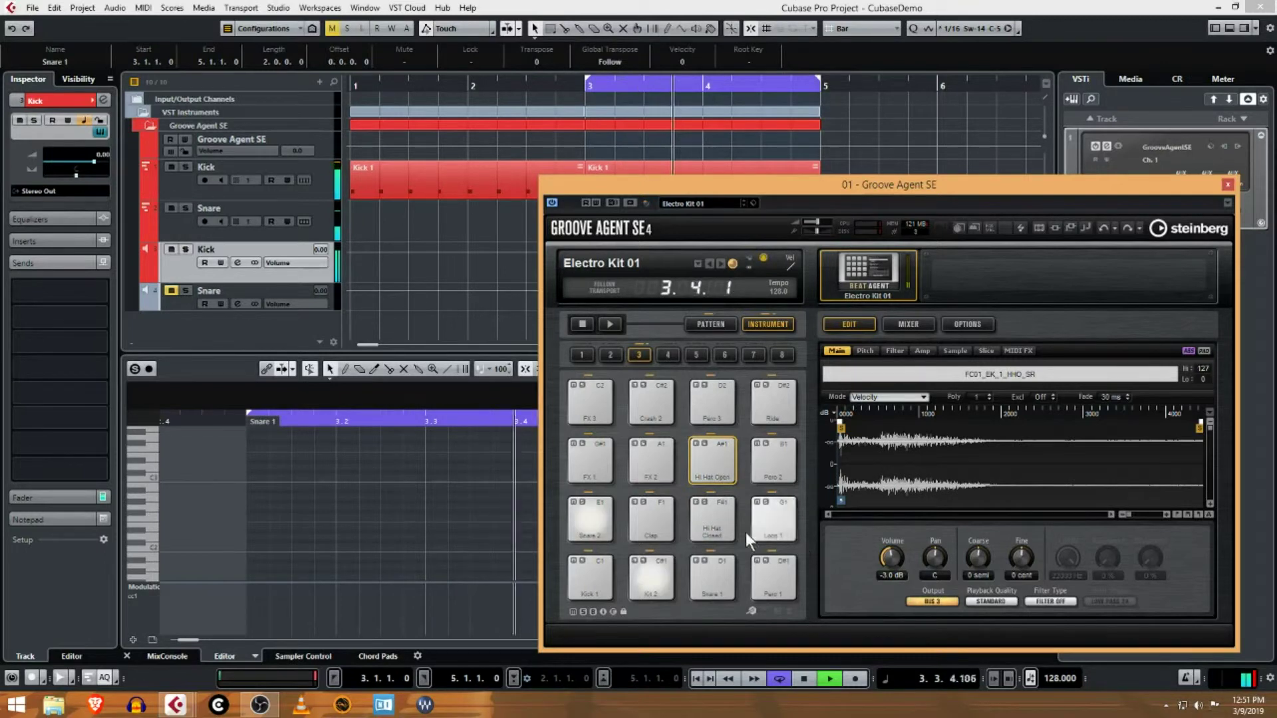
pyautogui.click(712, 516)
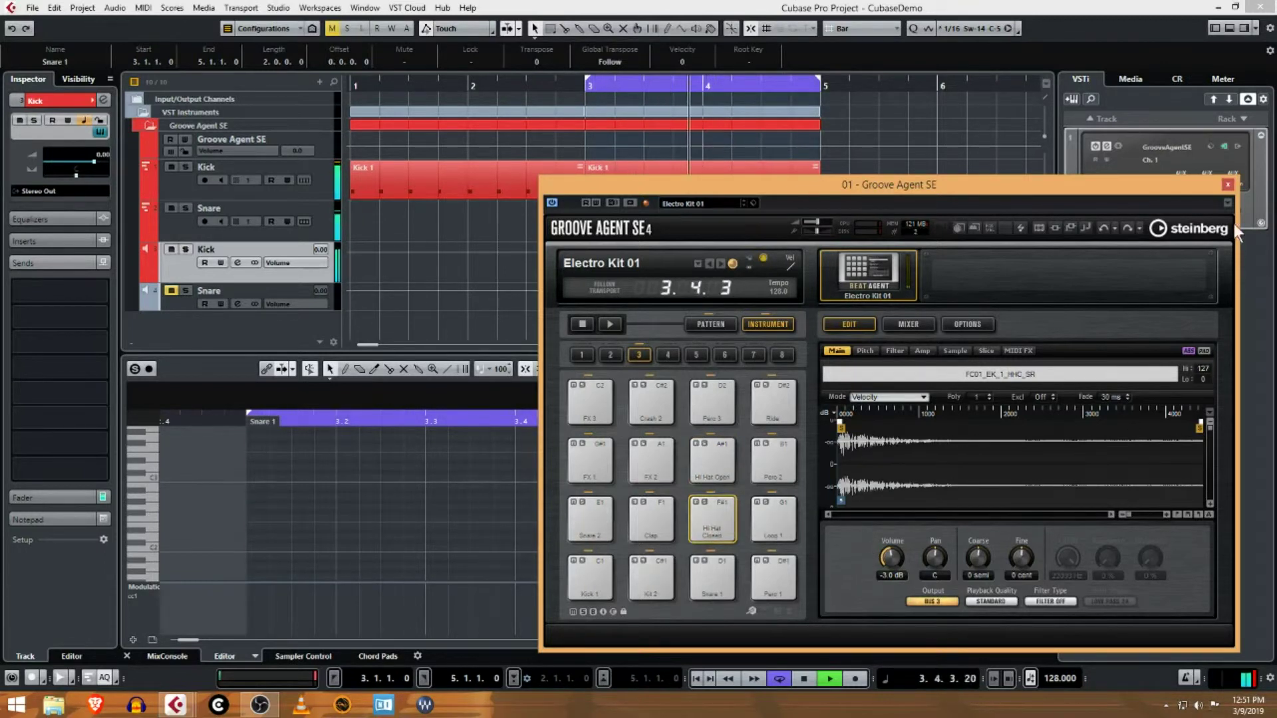
# Step: Activate Groove Agent SE's Out 3 output to add an Out 3 track, then stop playback
pyautogui.click(1228, 203)
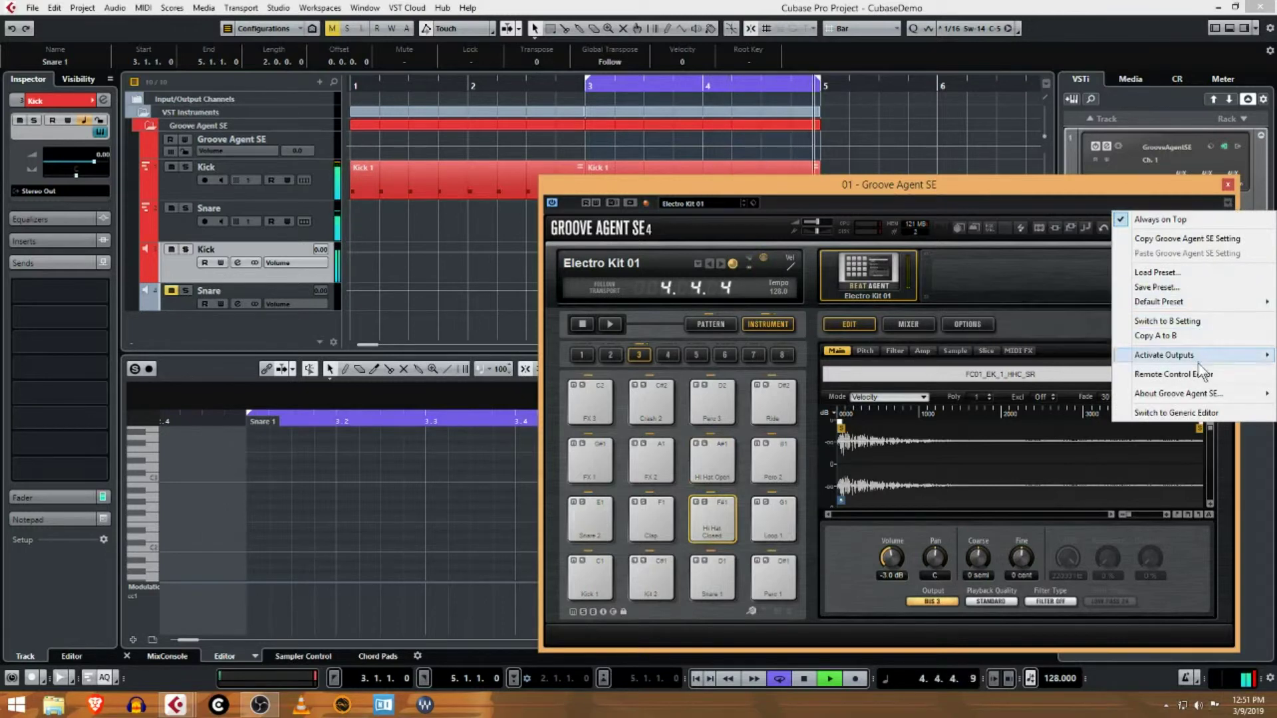
pyautogui.moveTo(1199, 358)
pyautogui.click(1028, 393)
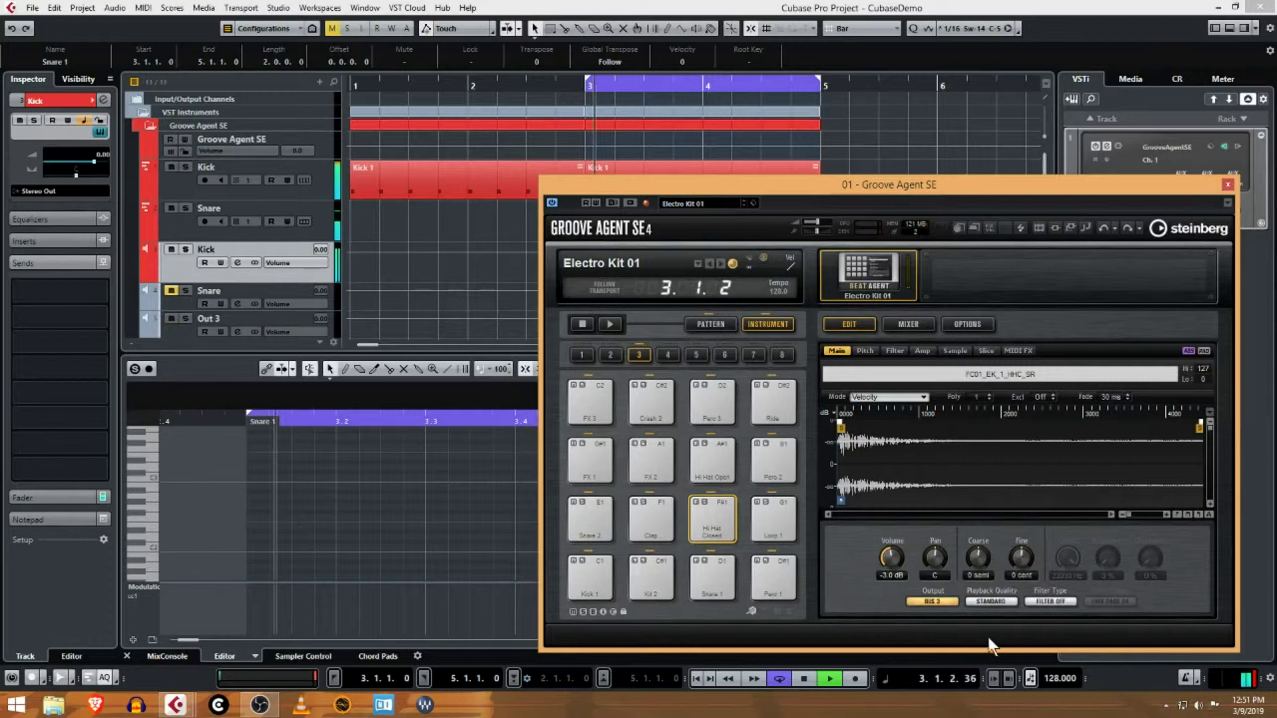
pyautogui.press('space')
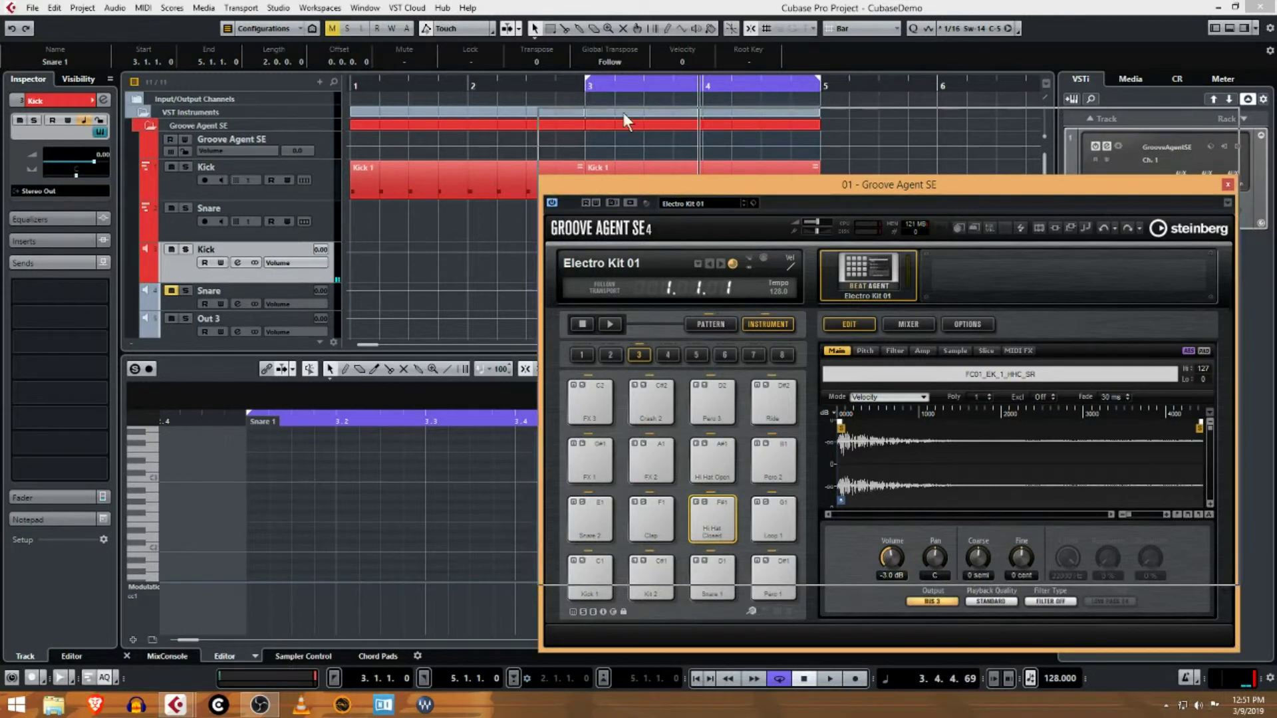
# Step: Raise the Groove Agent SE window, close Audio Performance, and bring up the MixConsole with F3
pyautogui.moveTo(625, 184); pyautogui.dragTo(627, 114)
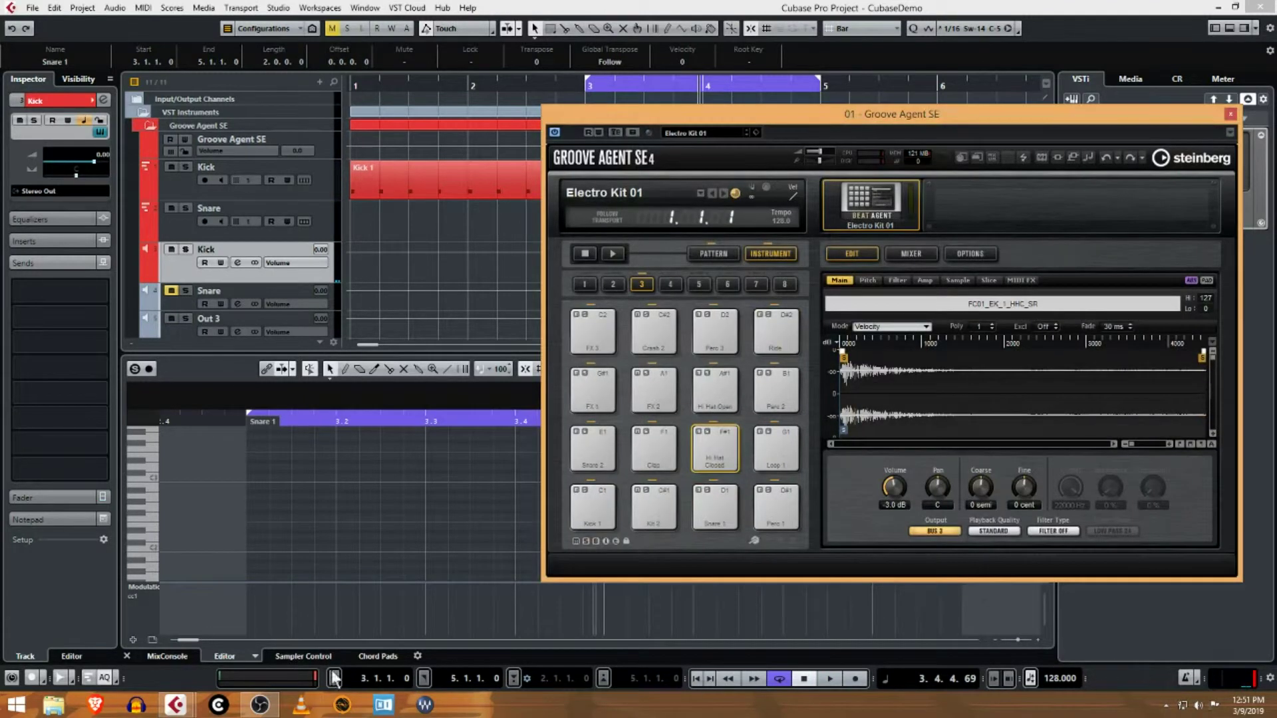
pyautogui.click(315, 686)
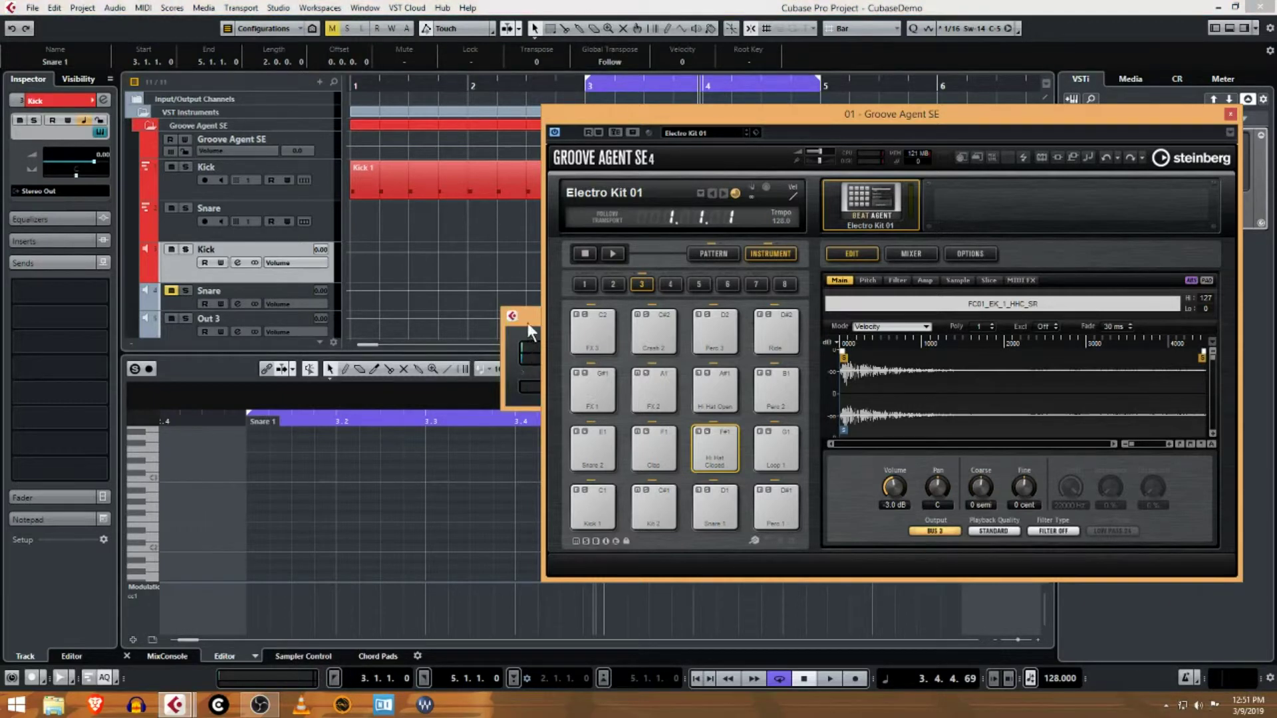
pyautogui.moveTo(528, 322); pyautogui.dragTo(246, 500)
pyautogui.click(481, 492)
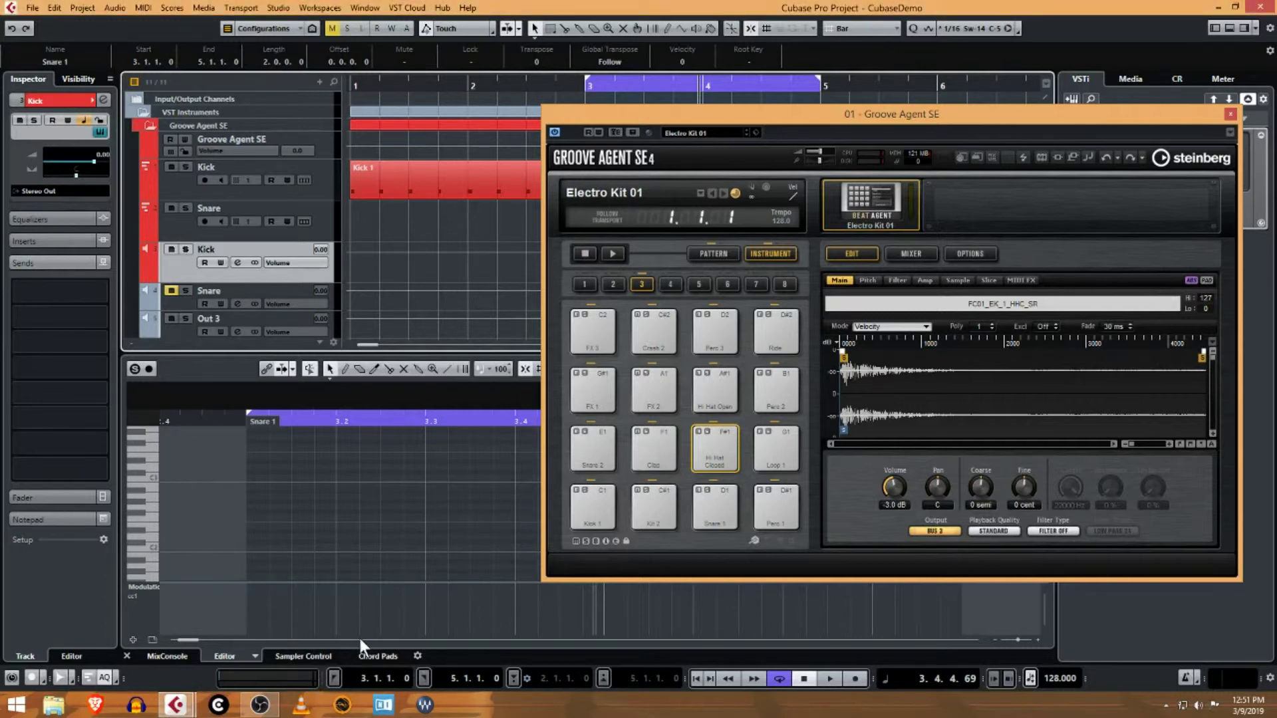
pyautogui.press('F3')
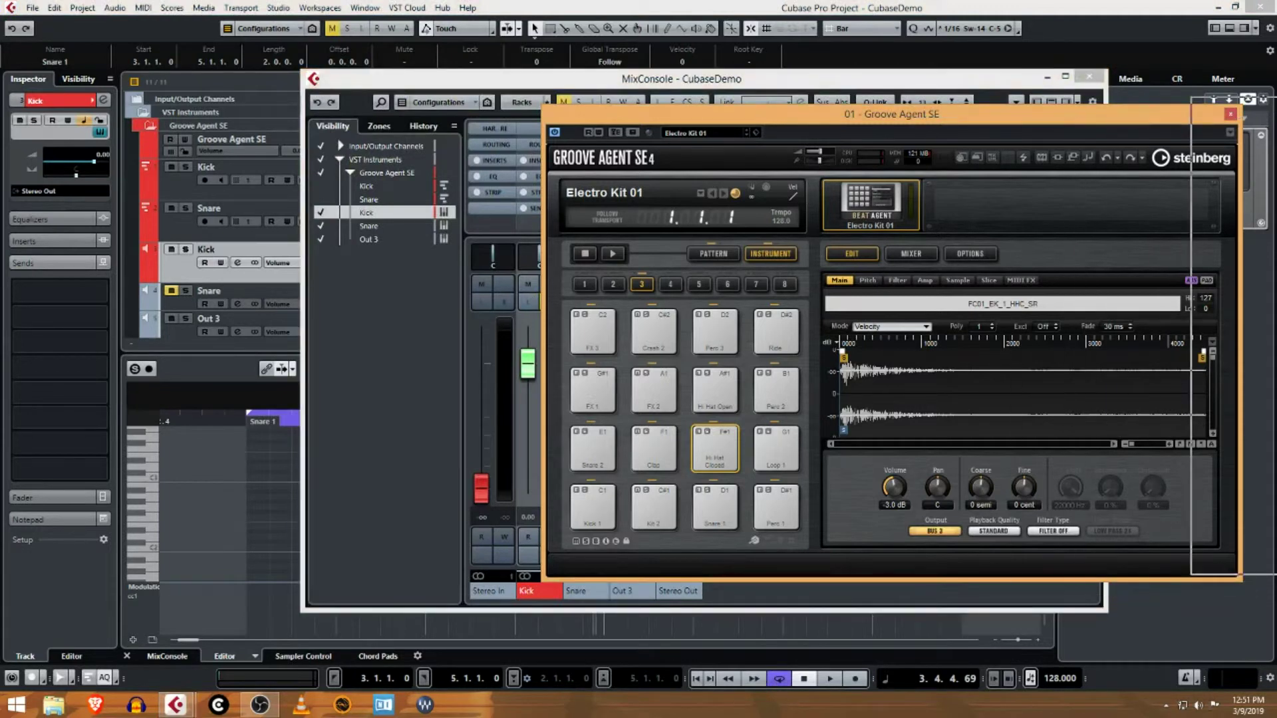
# Step: Close Groove Agent SE, shift and narrow the MixConsole rightwards, and start playback in the project
pyautogui.click(1230, 113)
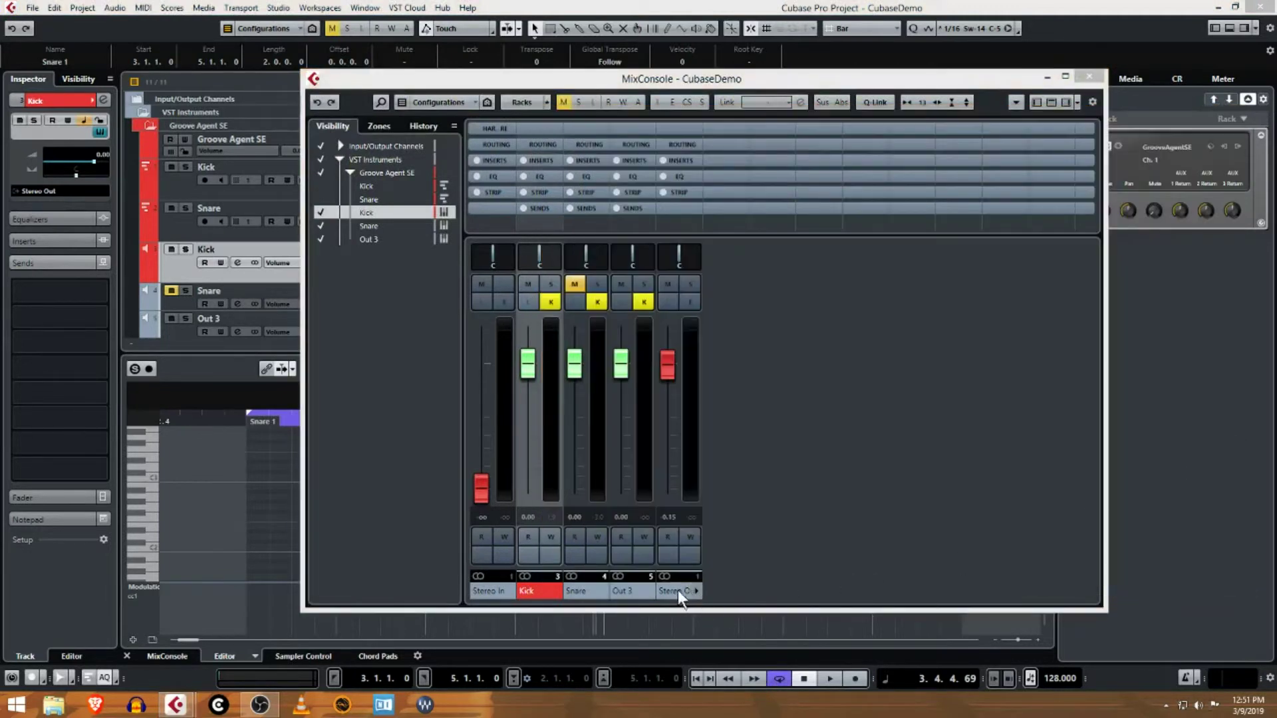
pyautogui.click(694, 328)
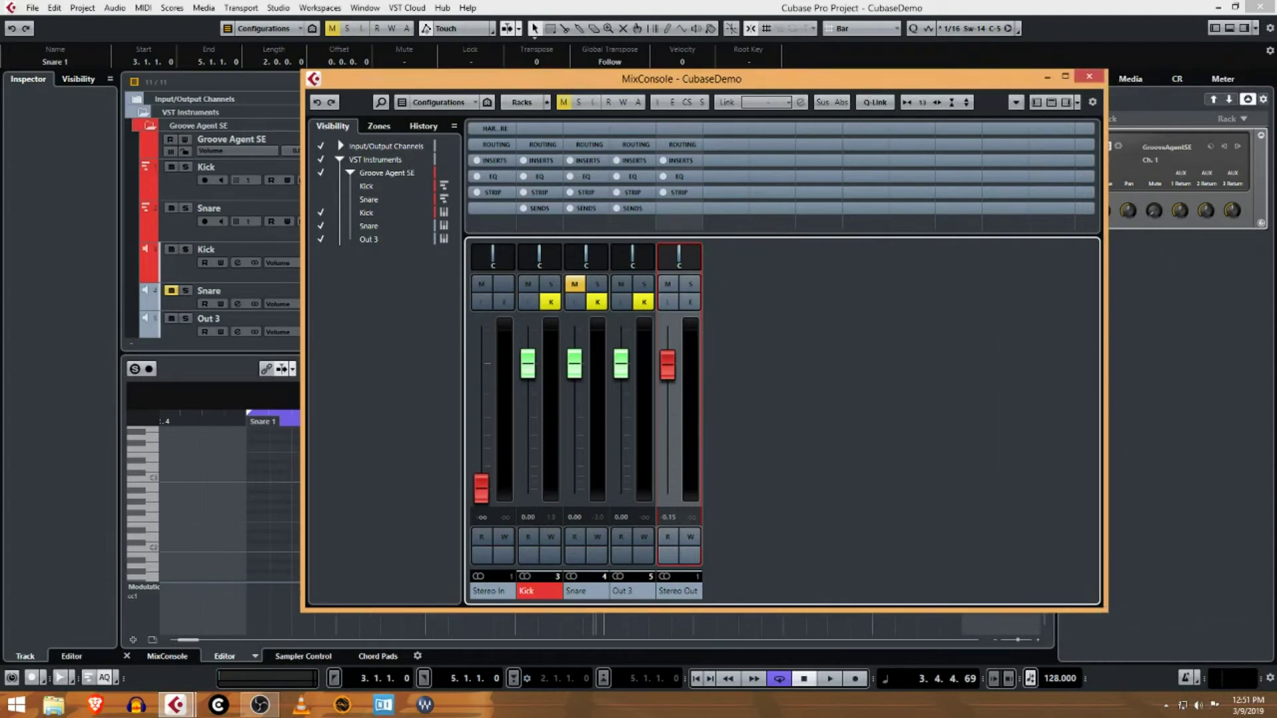
pyautogui.moveTo(921, 78); pyautogui.dragTo(1117, 84)
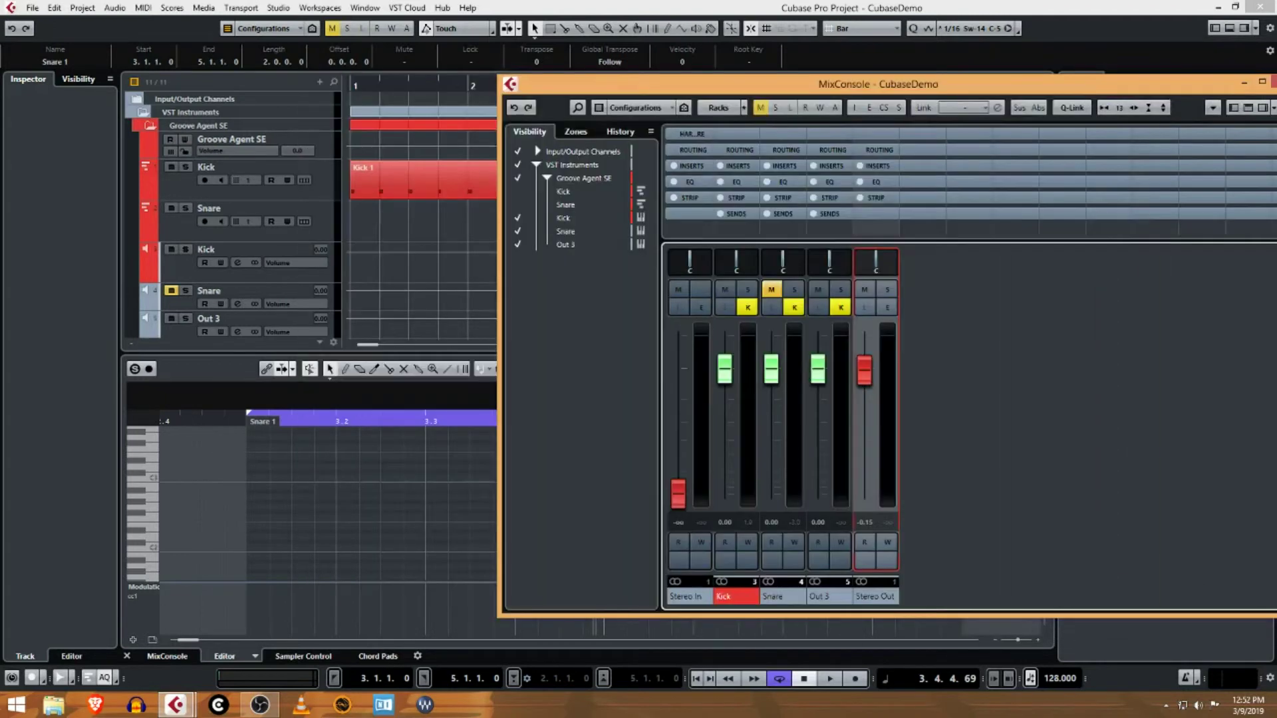
pyautogui.moveTo(1274, 207); pyautogui.dragTo(985, 207)
pyautogui.moveTo(907, 92); pyautogui.dragTo(1159, 97)
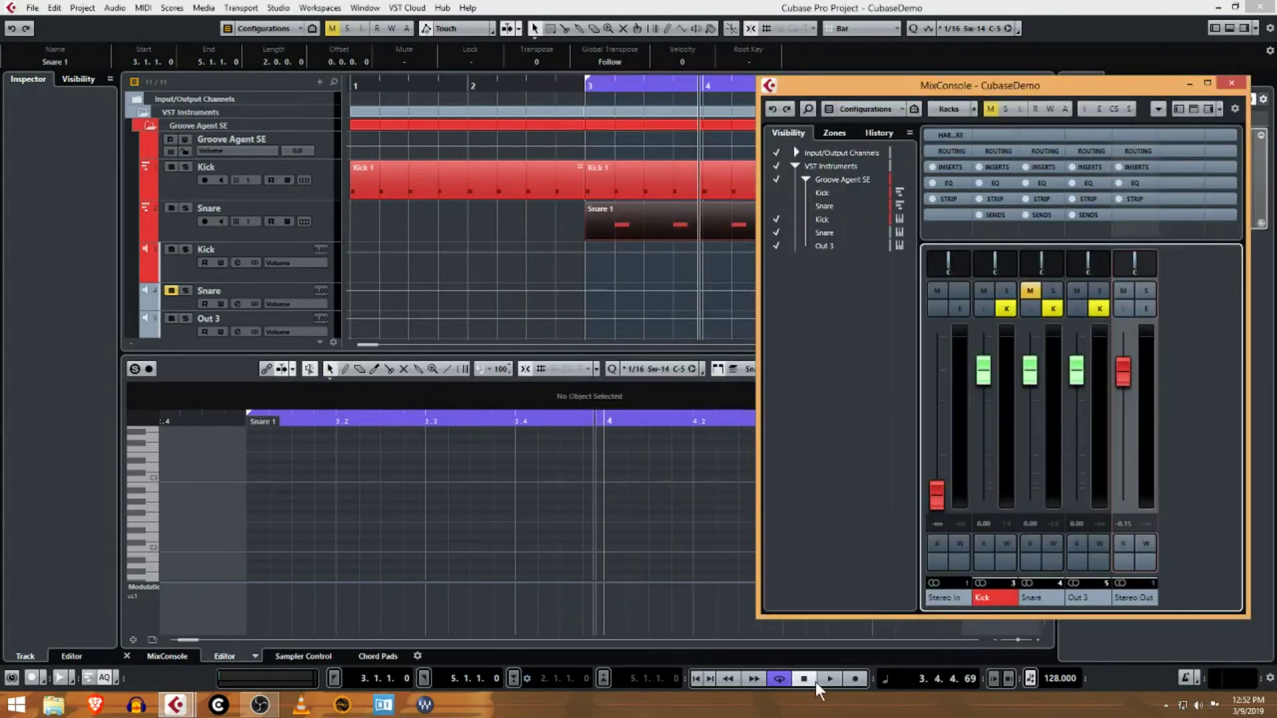
pyautogui.click(822, 681)
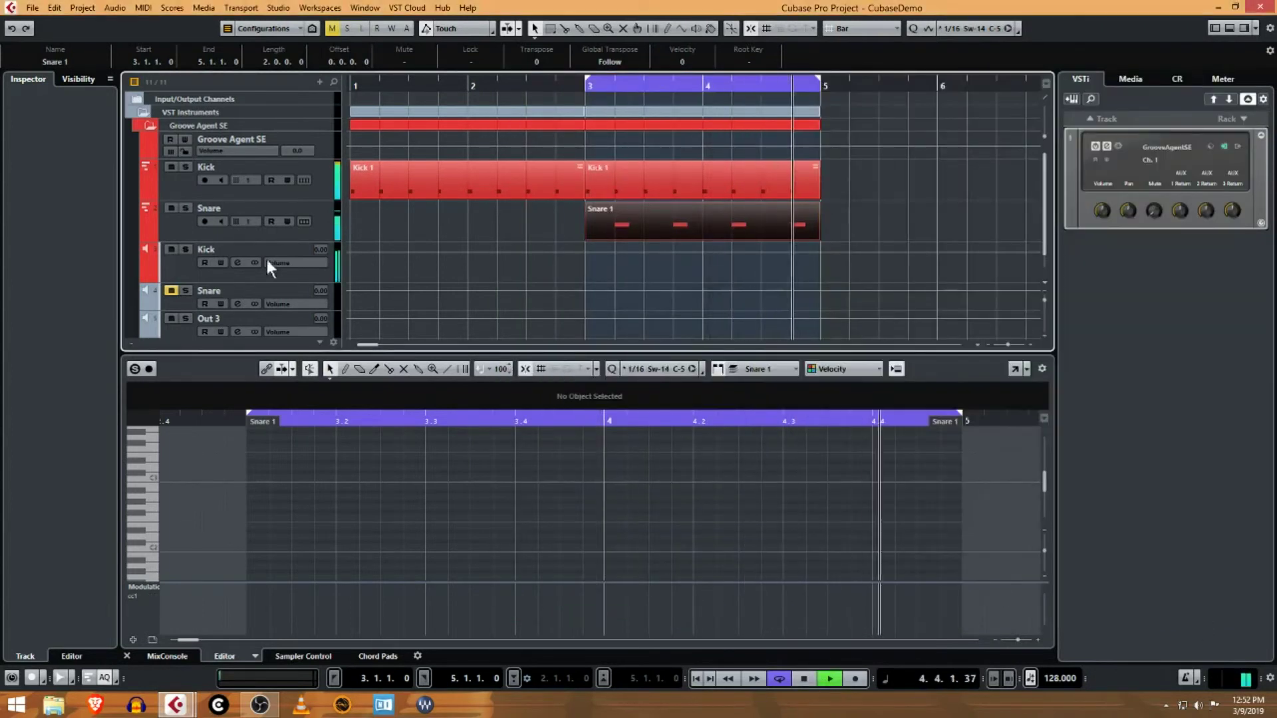
# Step: Unmute the Snare output track, briefly solo then unsolo Kick, and select Snare
pyautogui.click(171, 291)
pyautogui.scroll(-1, 202, 285)
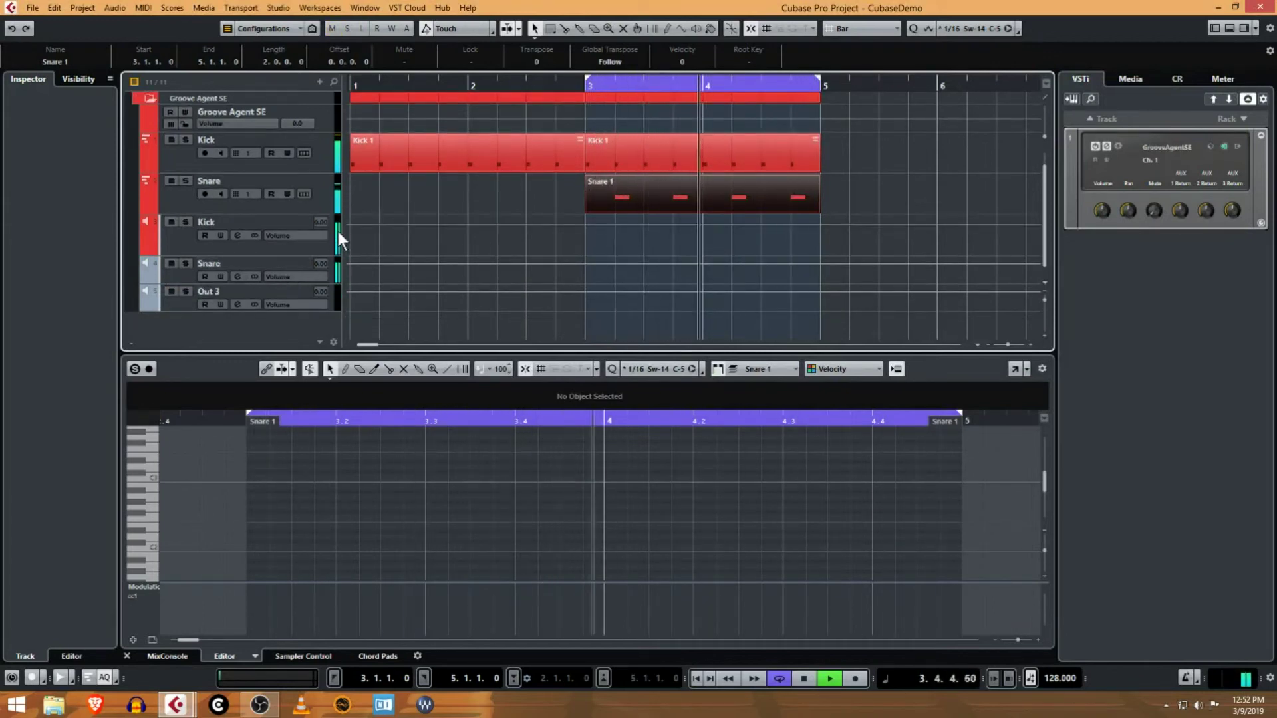
pyautogui.click(185, 222)
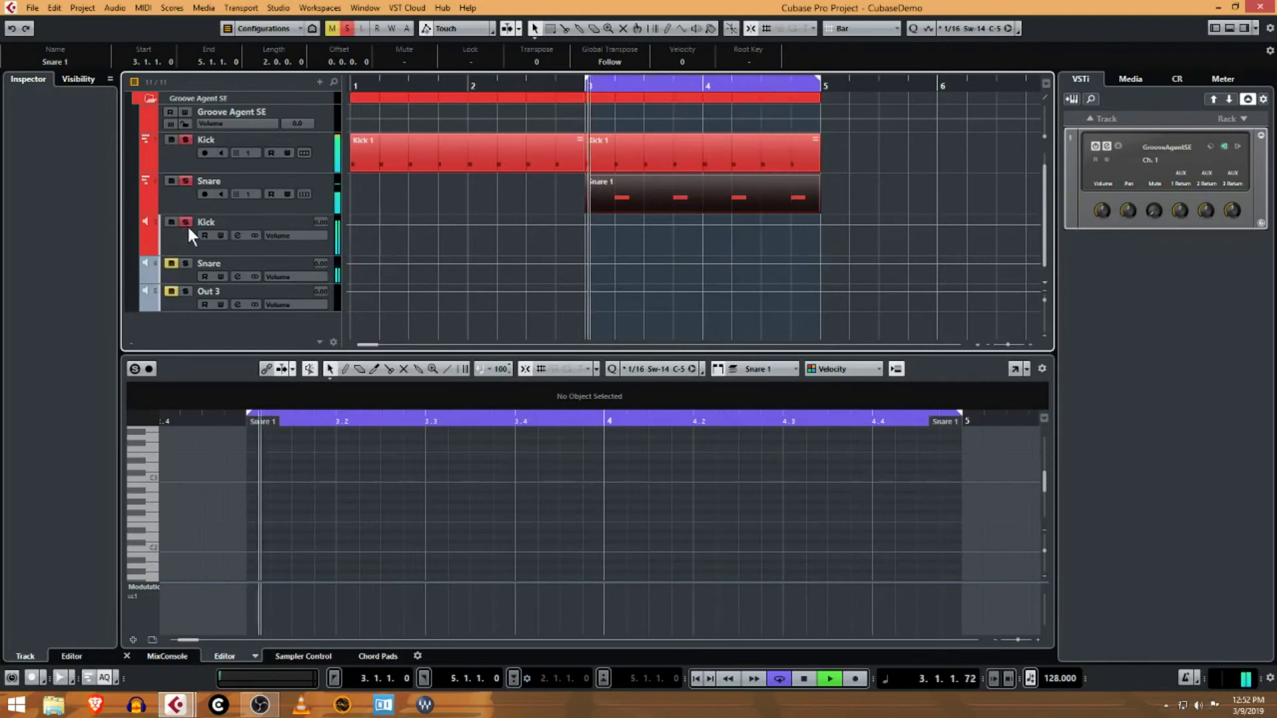
pyautogui.click(186, 222)
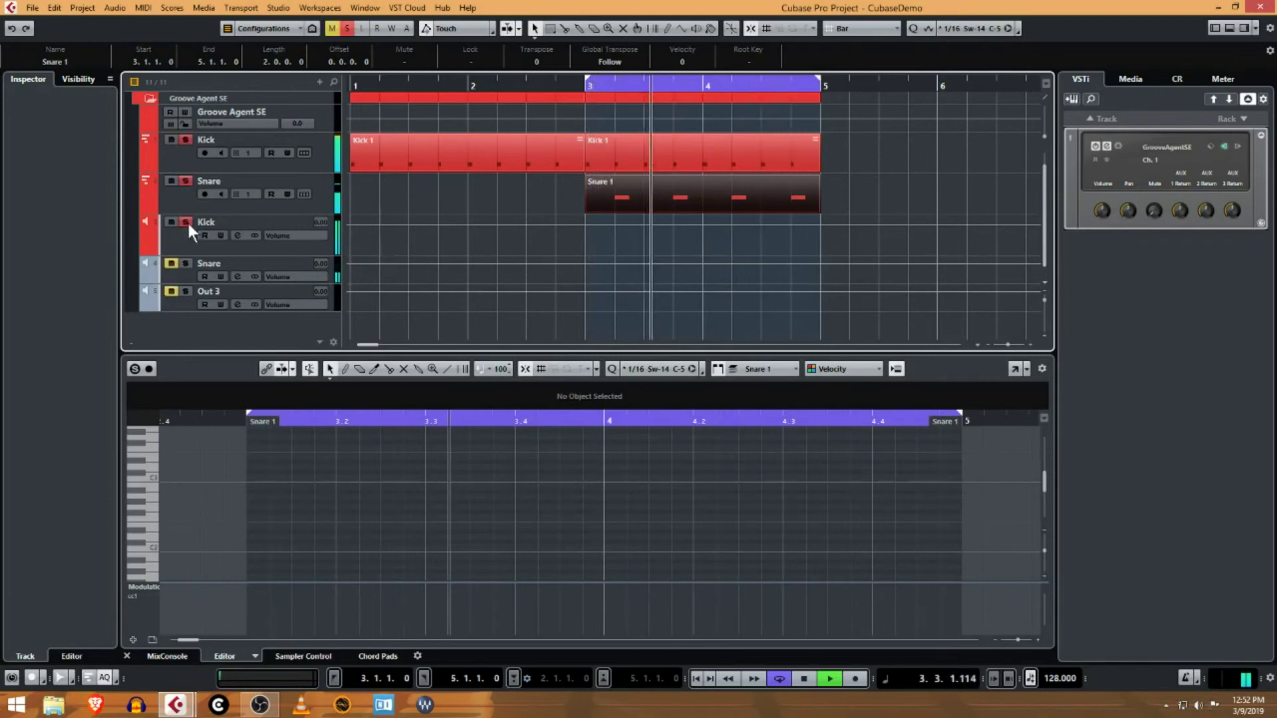
pyautogui.click(177, 273)
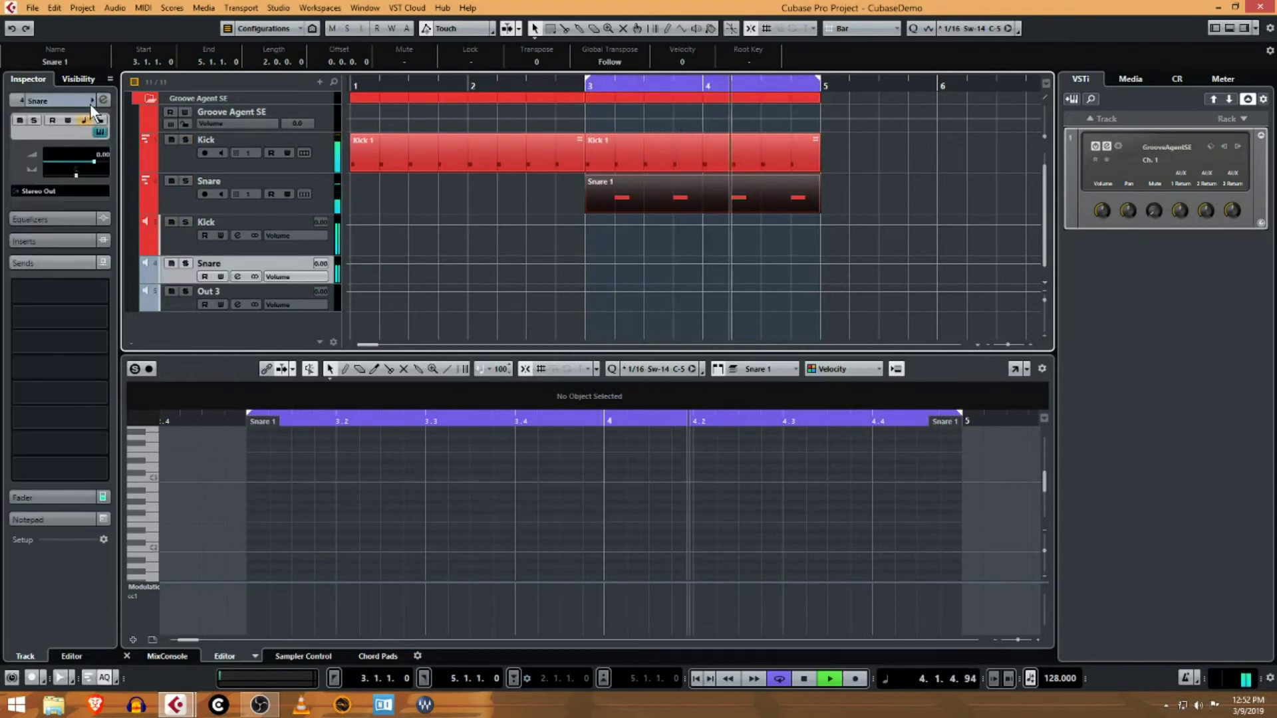
# Step: Colour the Out 3 track red in the Inspector and save the project
pyautogui.click(90, 104)
pyautogui.click(178, 305)
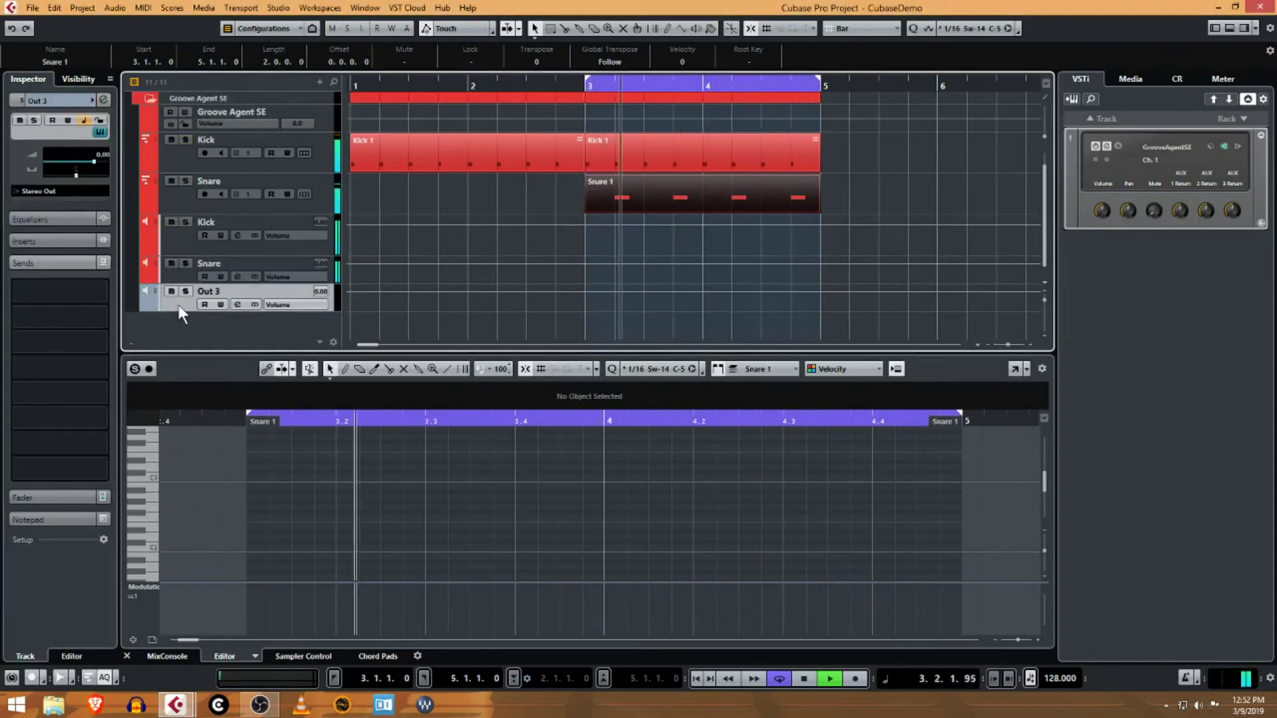
pyautogui.click(93, 101)
pyautogui.click(117, 106)
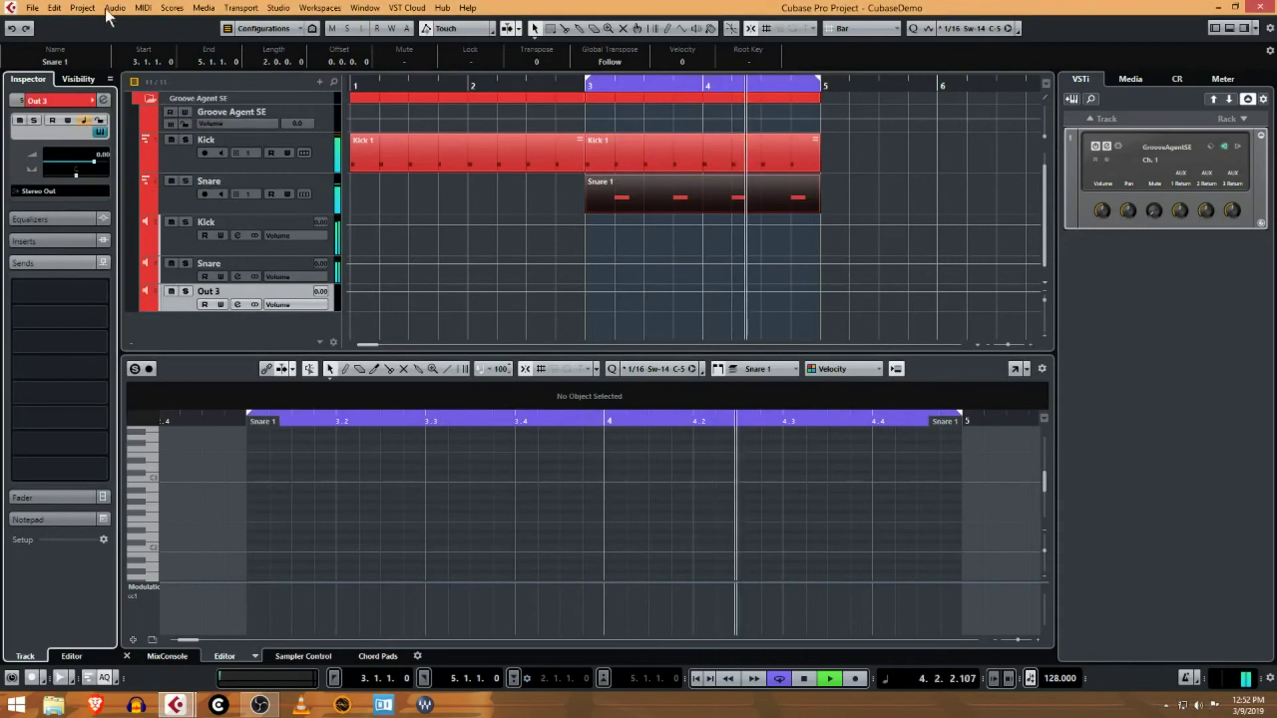
pyautogui.click(32, 7)
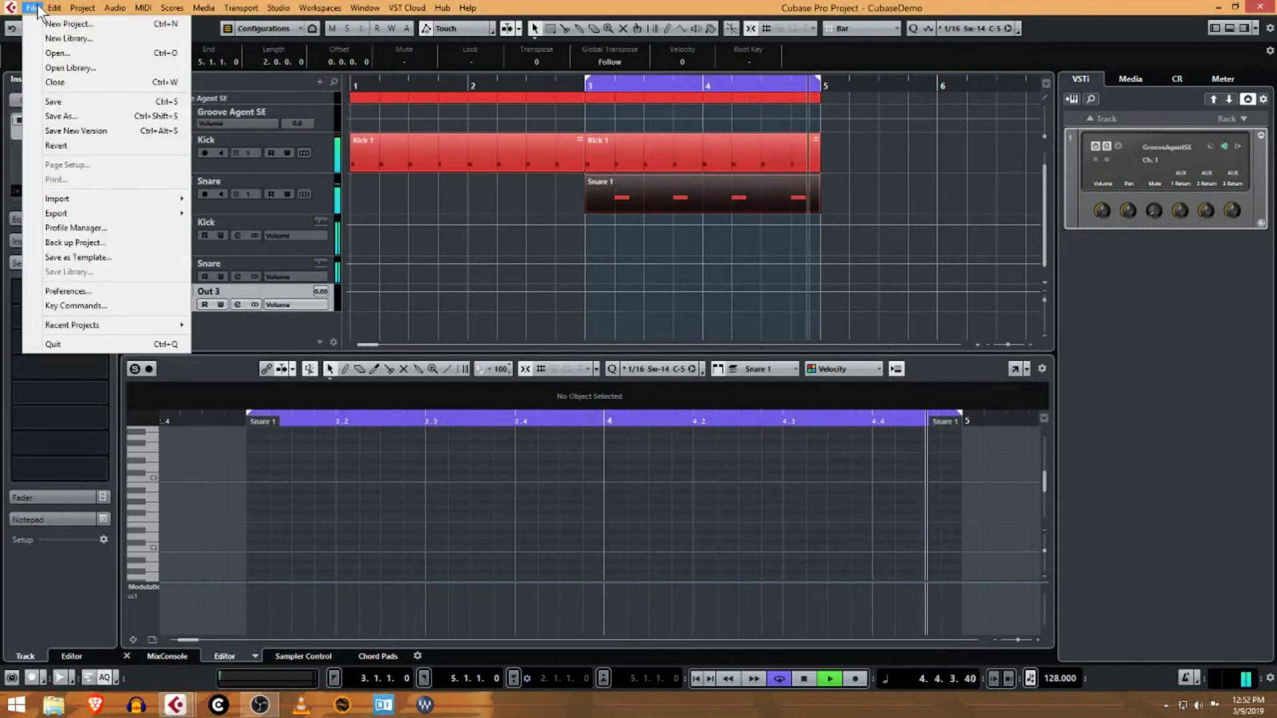
pyautogui.click(85, 103)
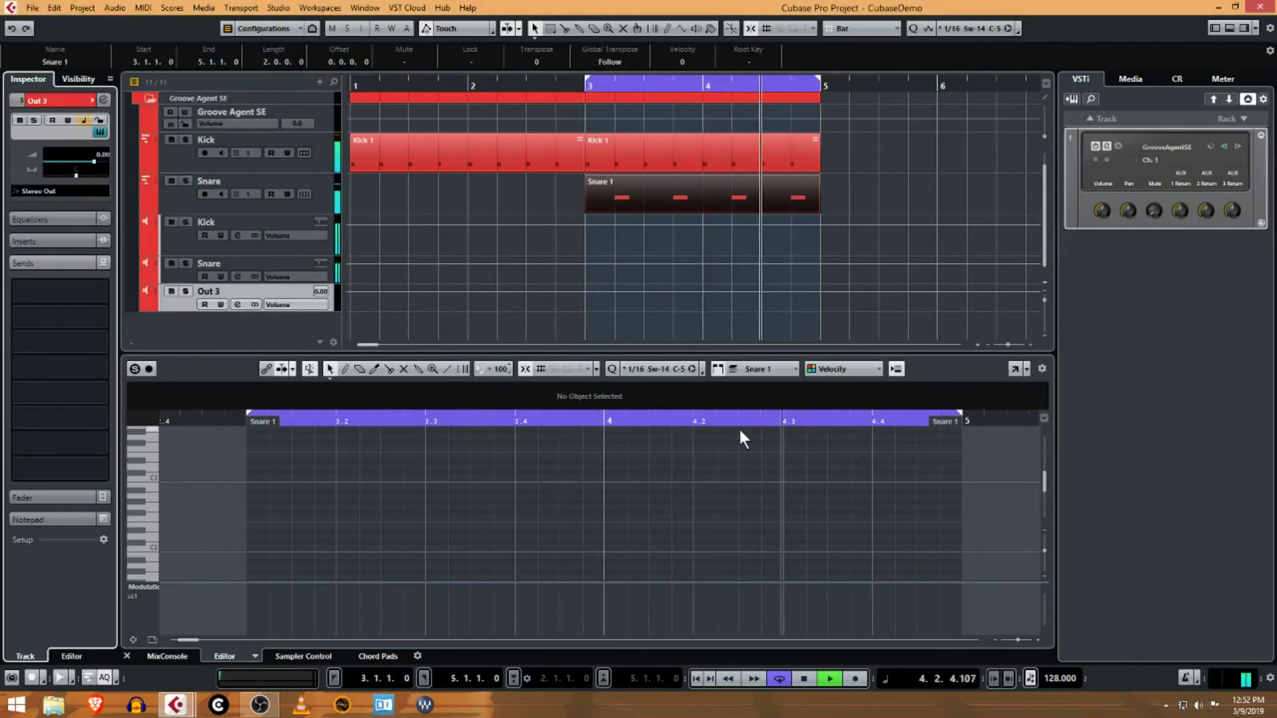
# Step: Show the transport and MixConsole, then lower the Snare channel fader to -0.41 dB
pyautogui.press('F2')
pyautogui.press('F3')
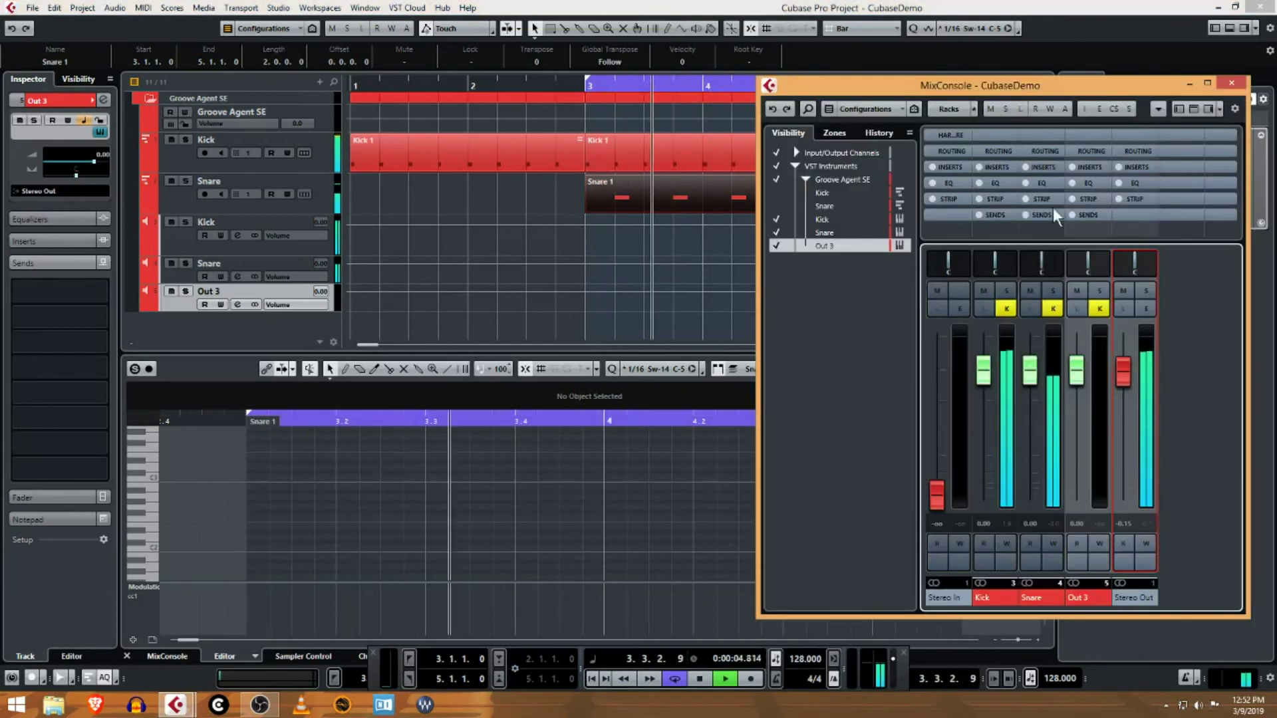
pyautogui.moveTo(1027, 86); pyautogui.dragTo(944, 102)
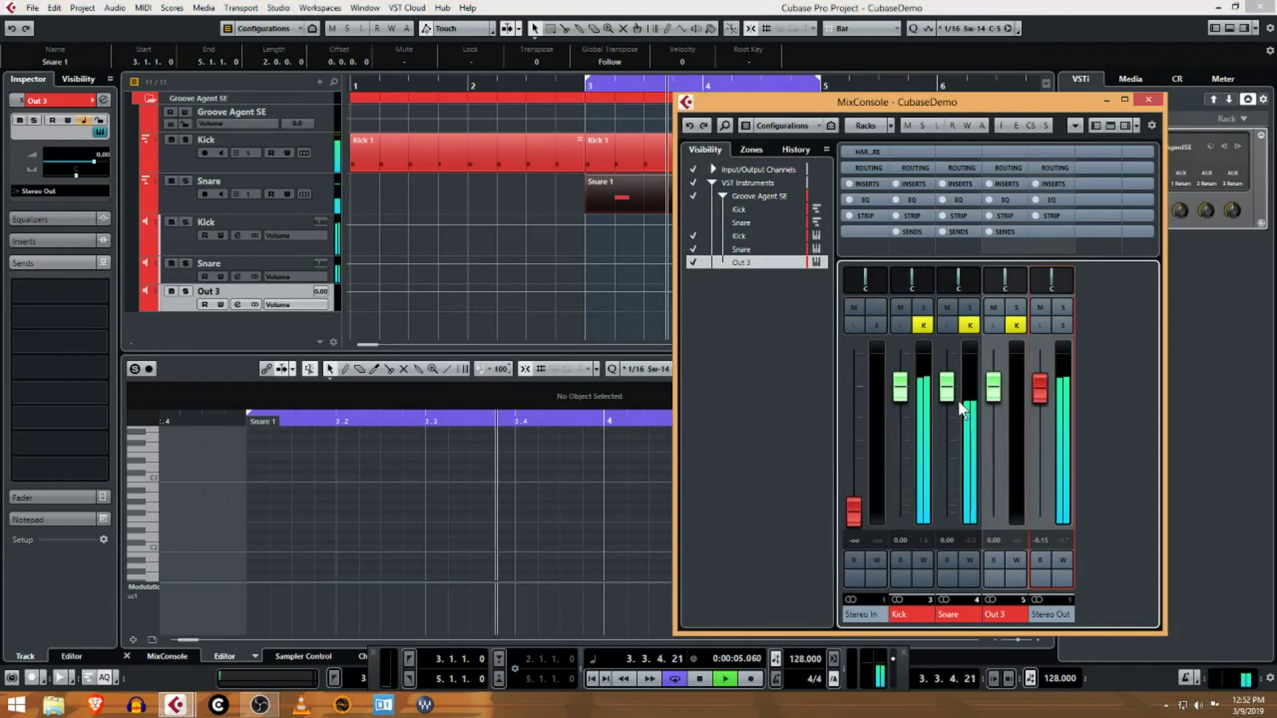
pyautogui.moveTo(955, 422)
pyautogui.mouseDown()
pyautogui.moveTo(948, 485)
pyautogui.moveTo(960, 401)
pyautogui.mouseUp()
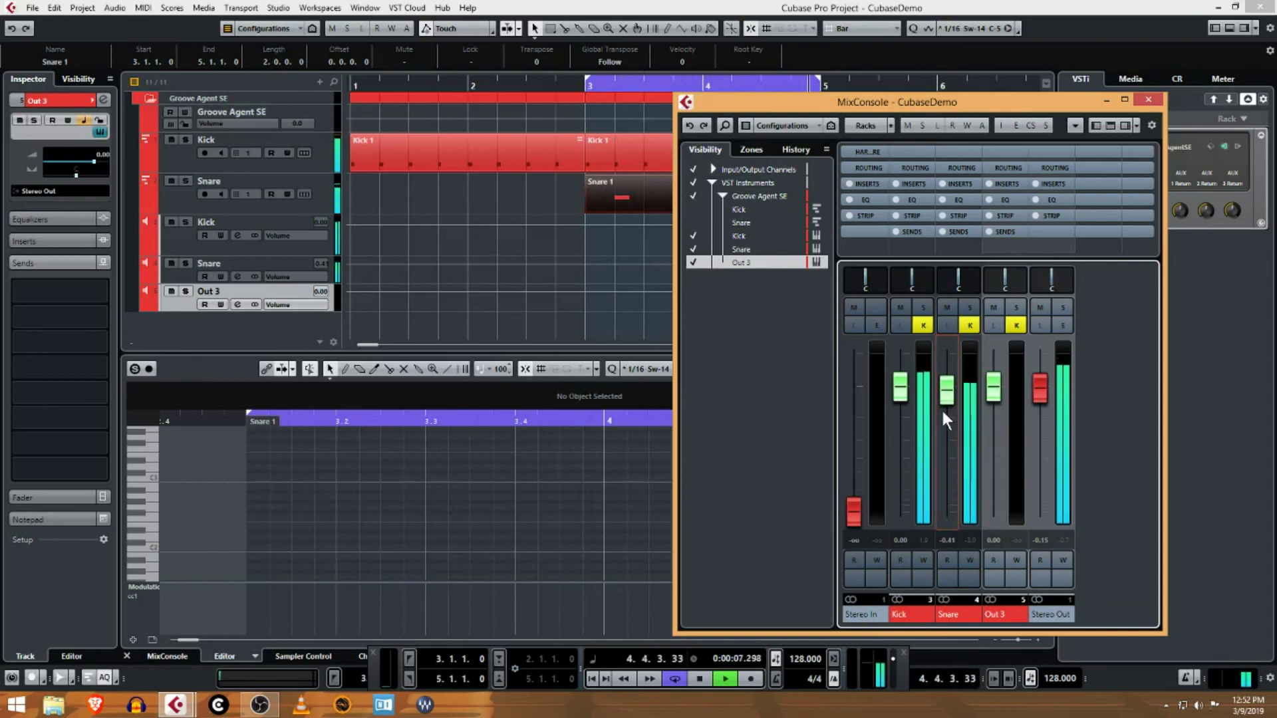